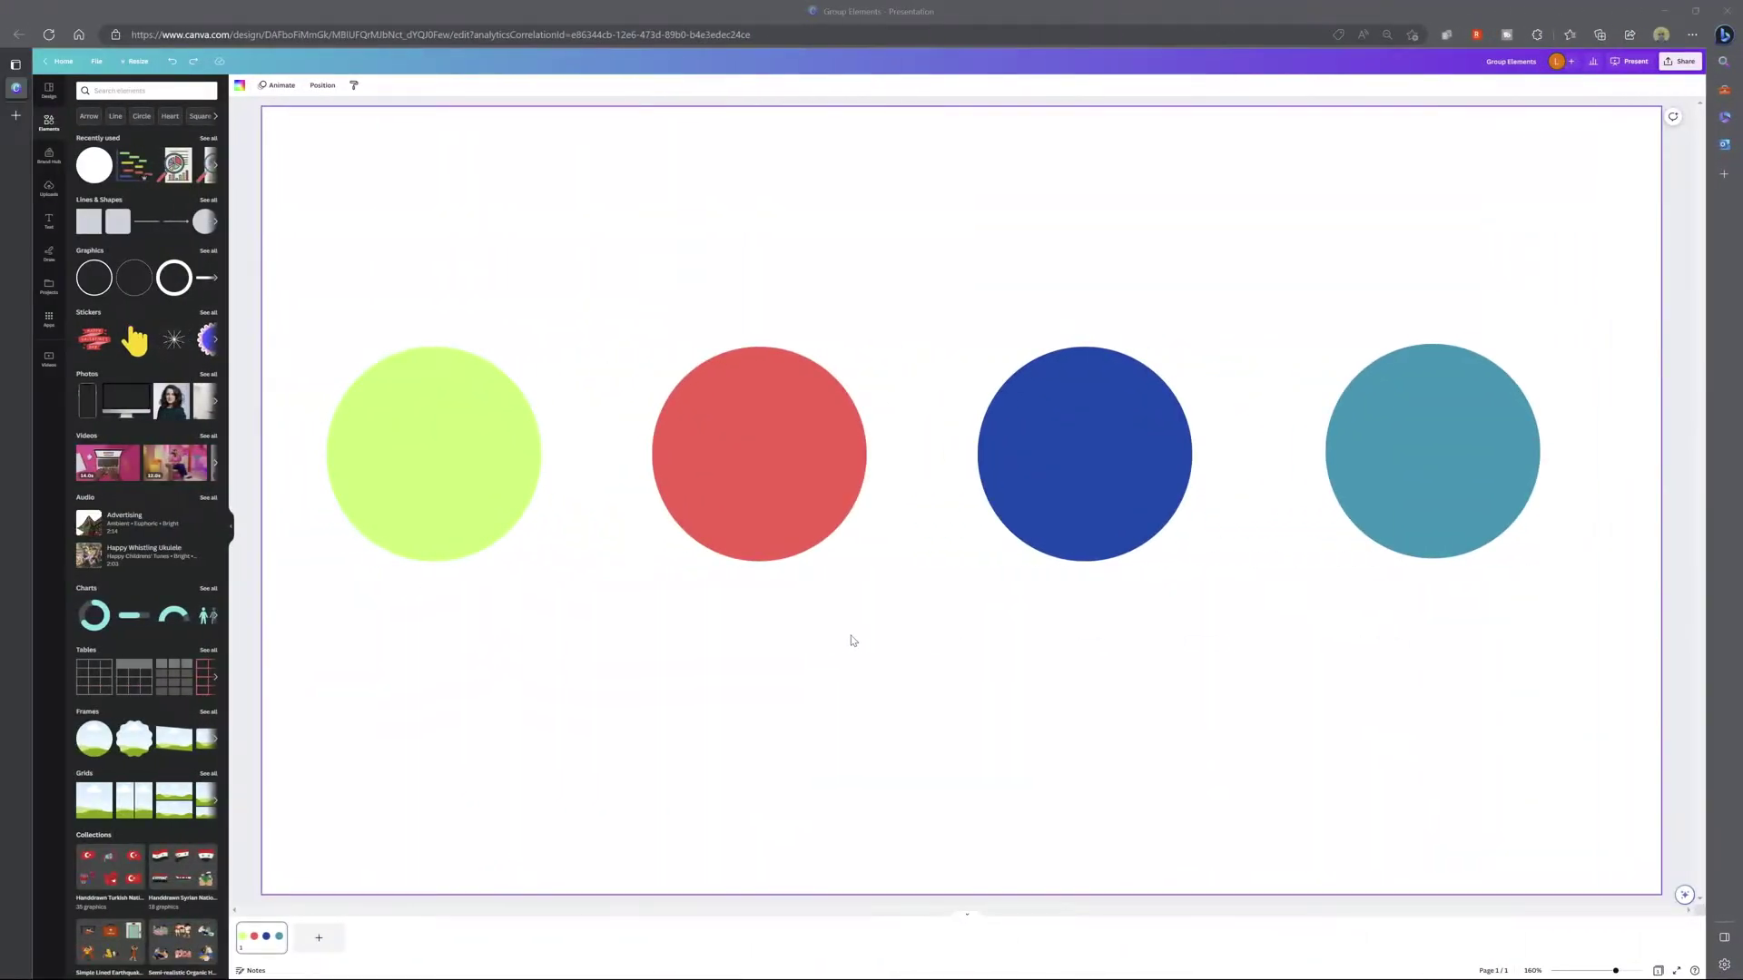
Step: Select the lime, red, blue and teal circles and group them into one element
click(463, 457)
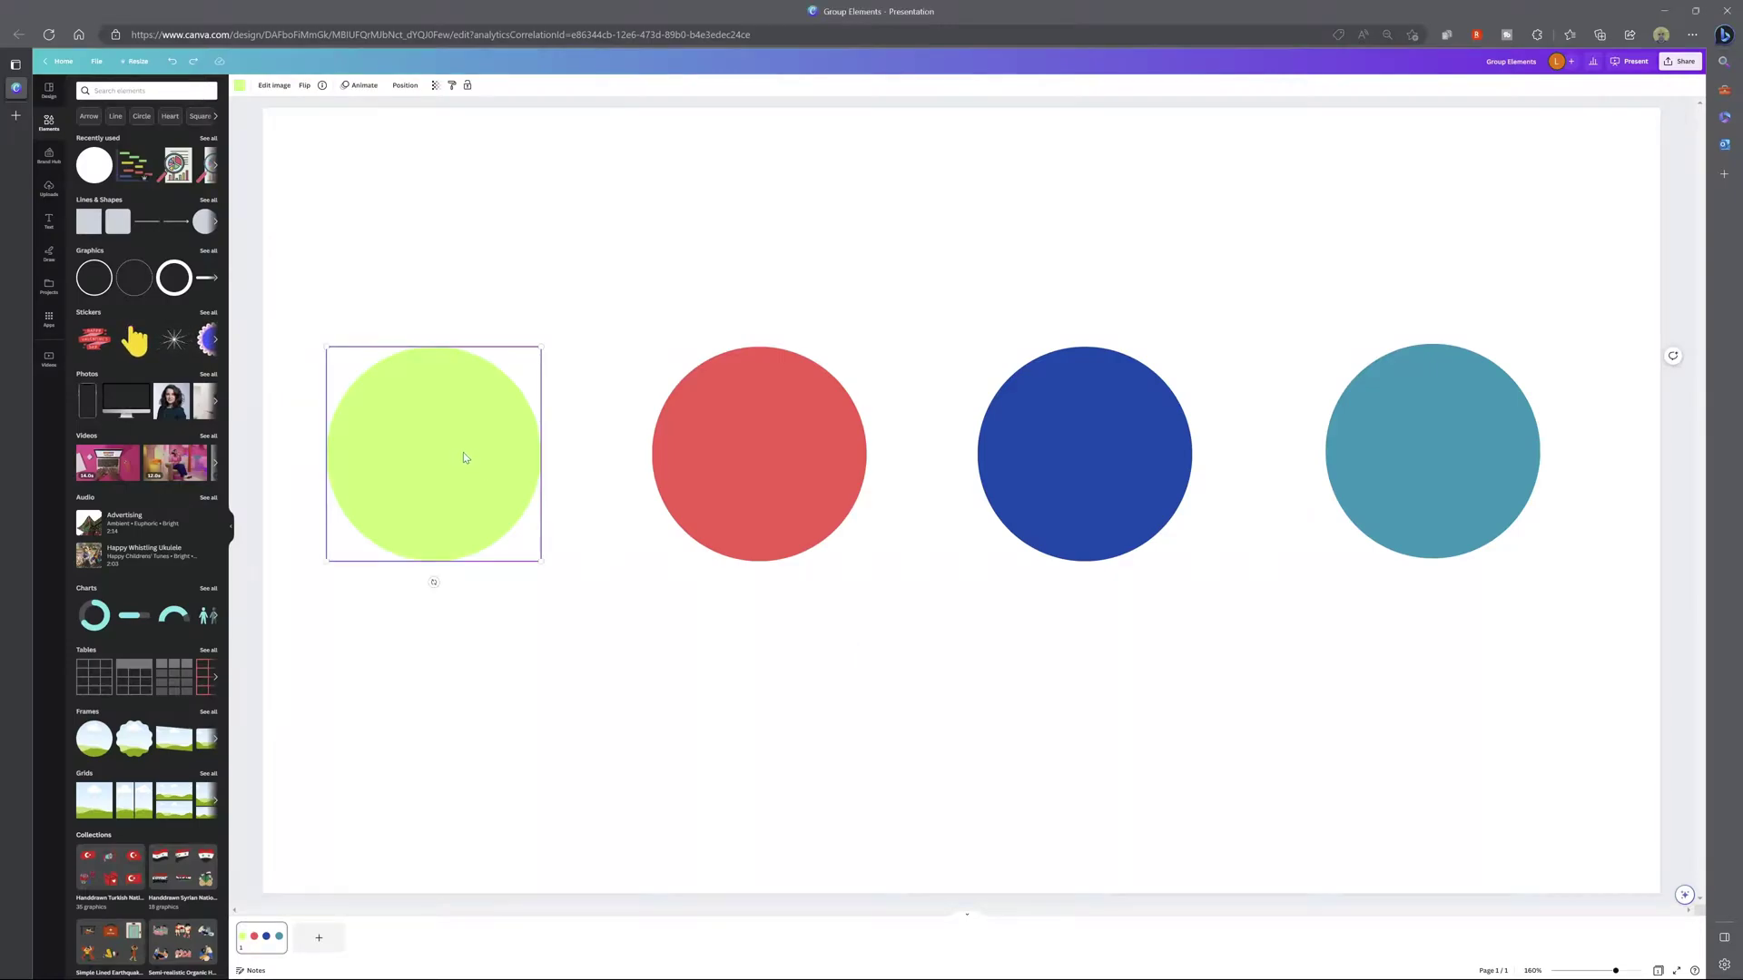
shift+click(731, 466)
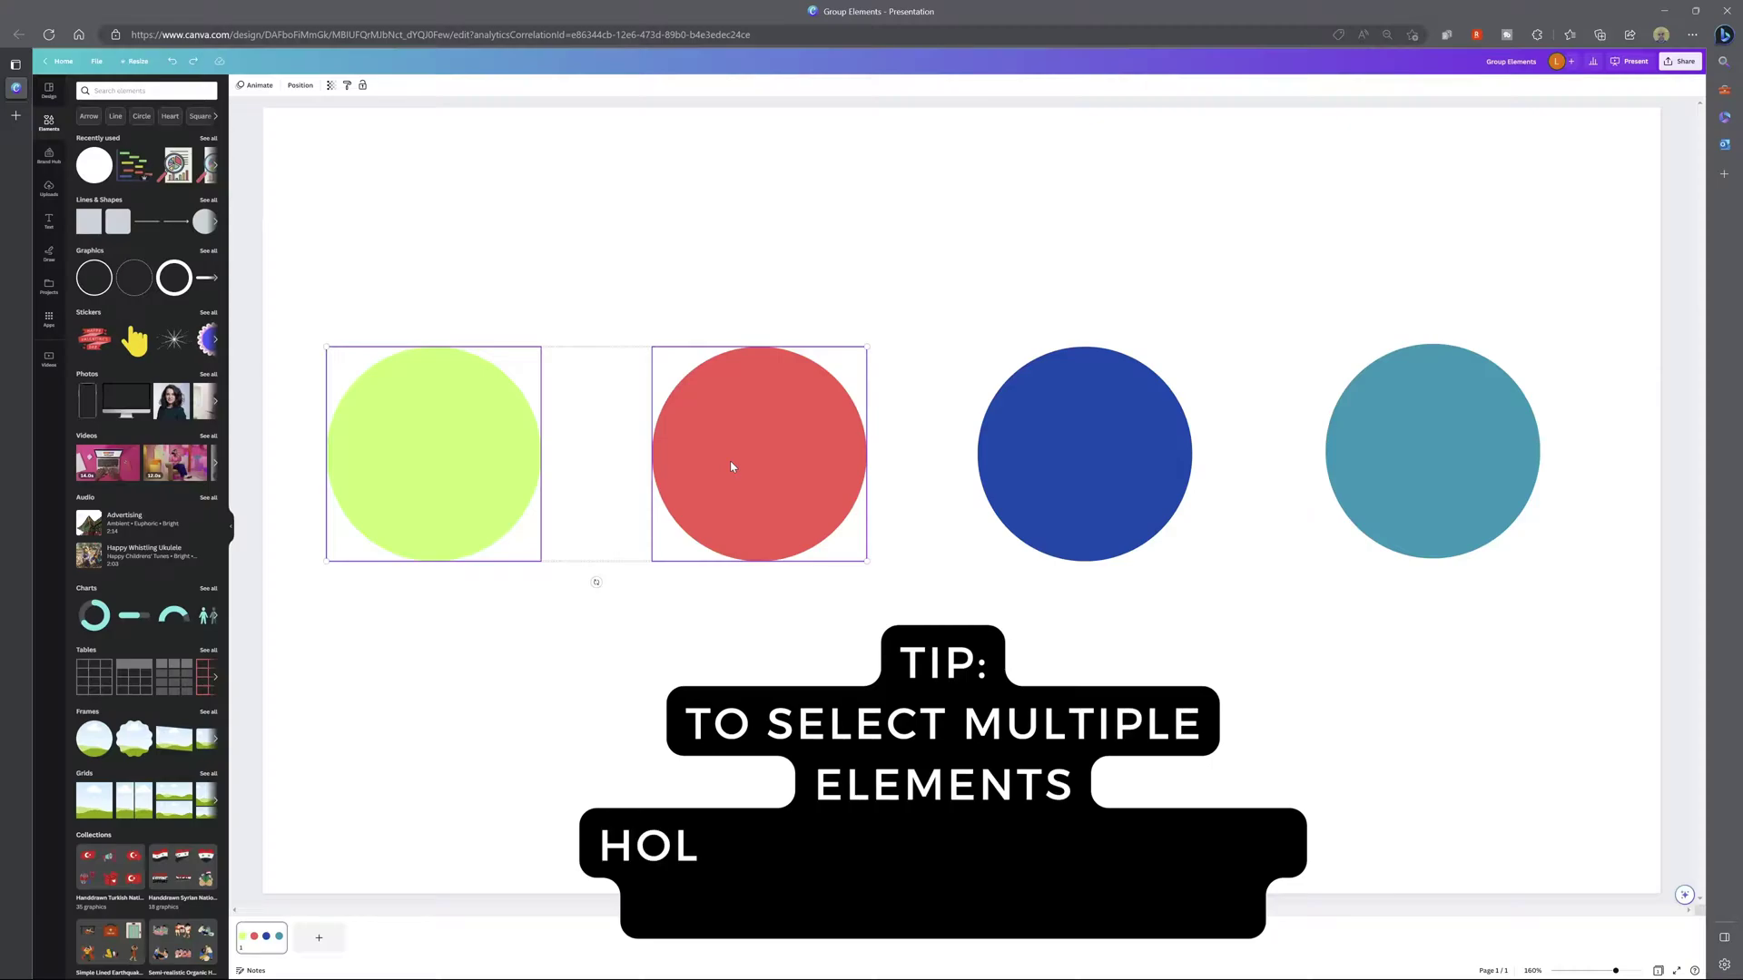
shift+click(1045, 469)
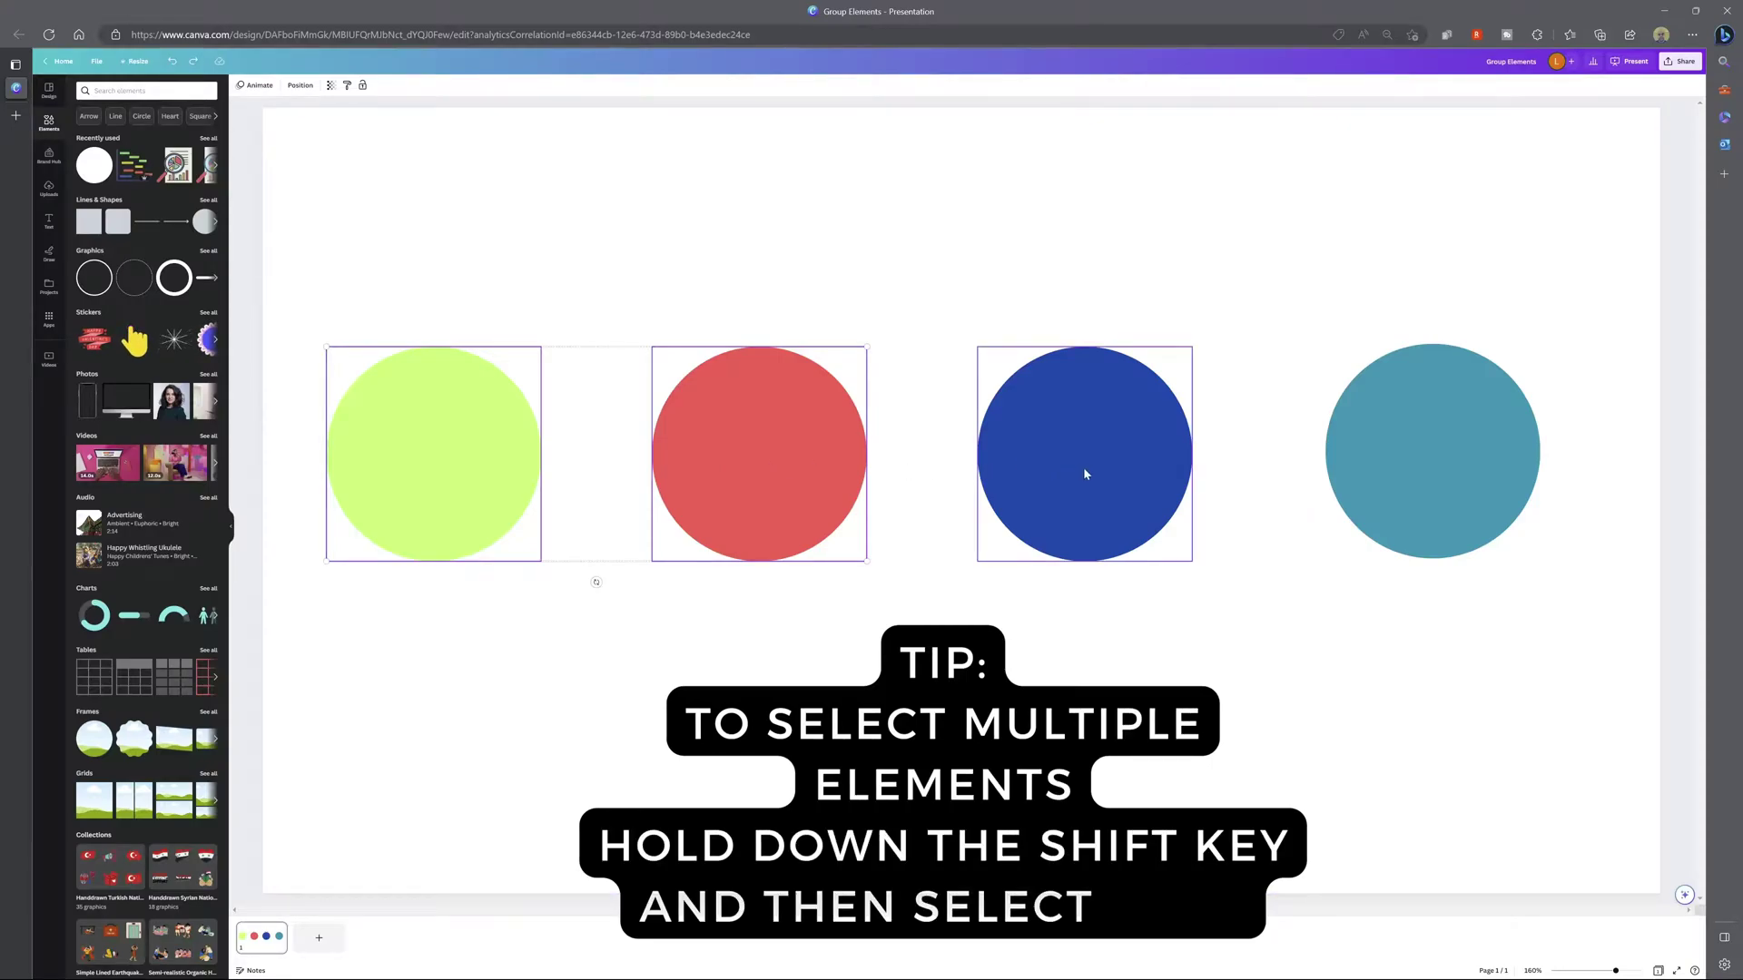
shift+click(1398, 472)
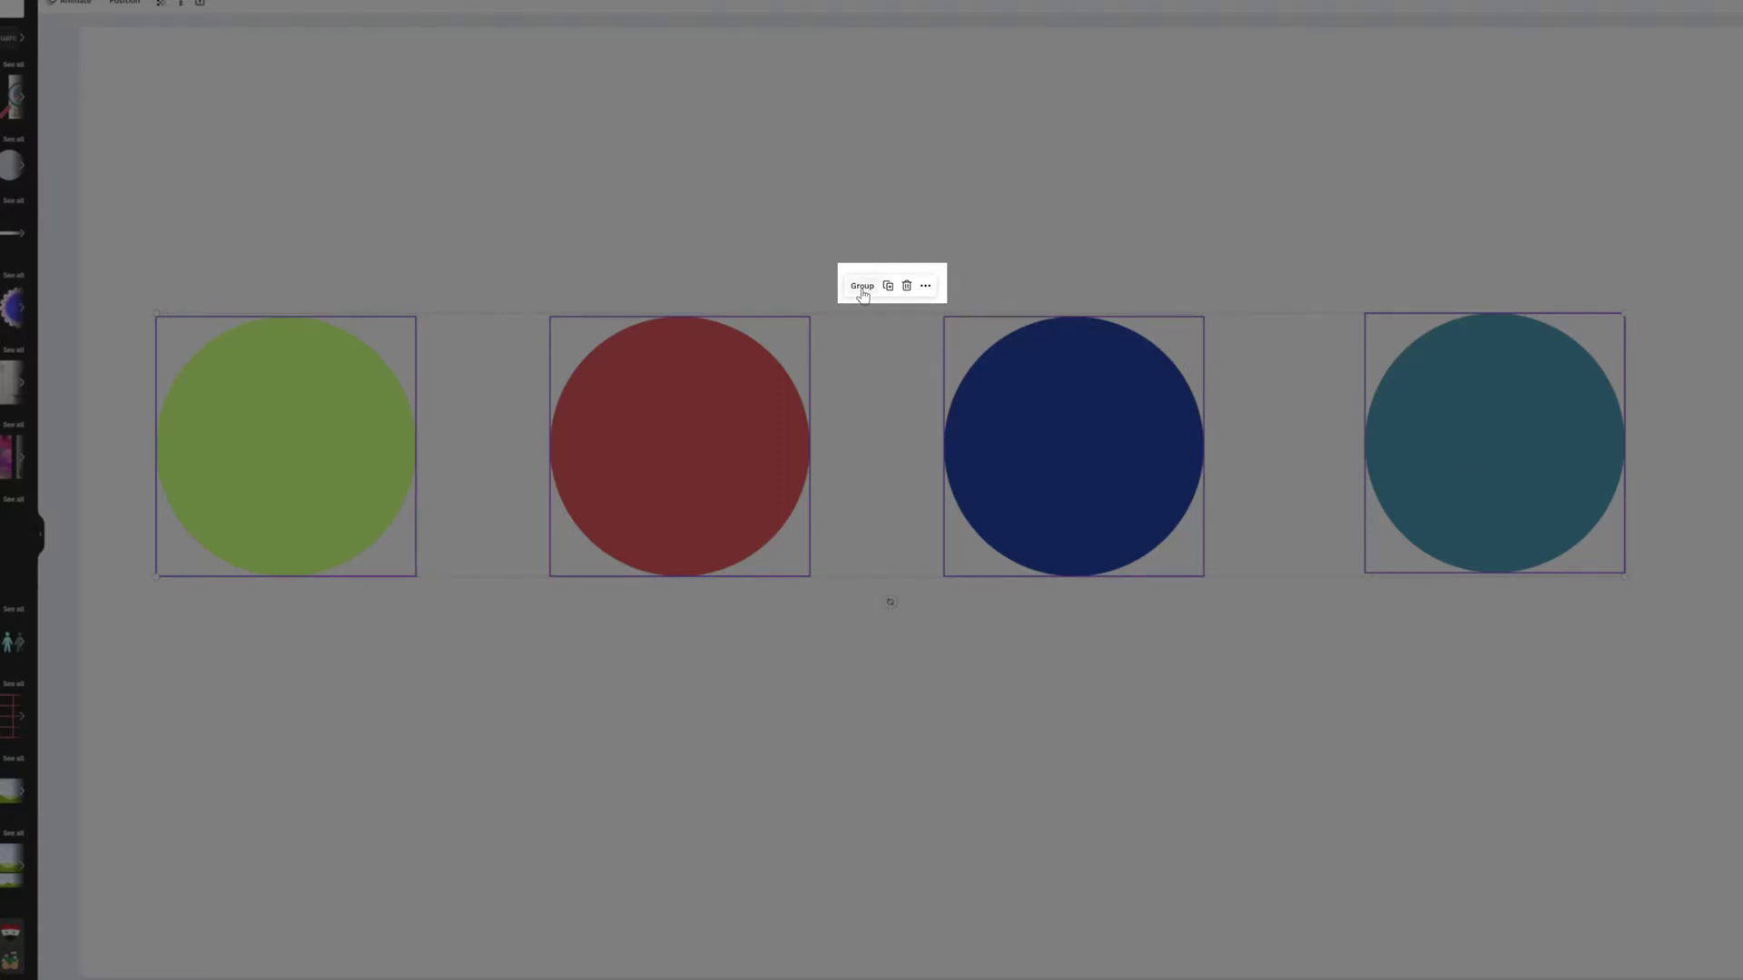
click(863, 289)
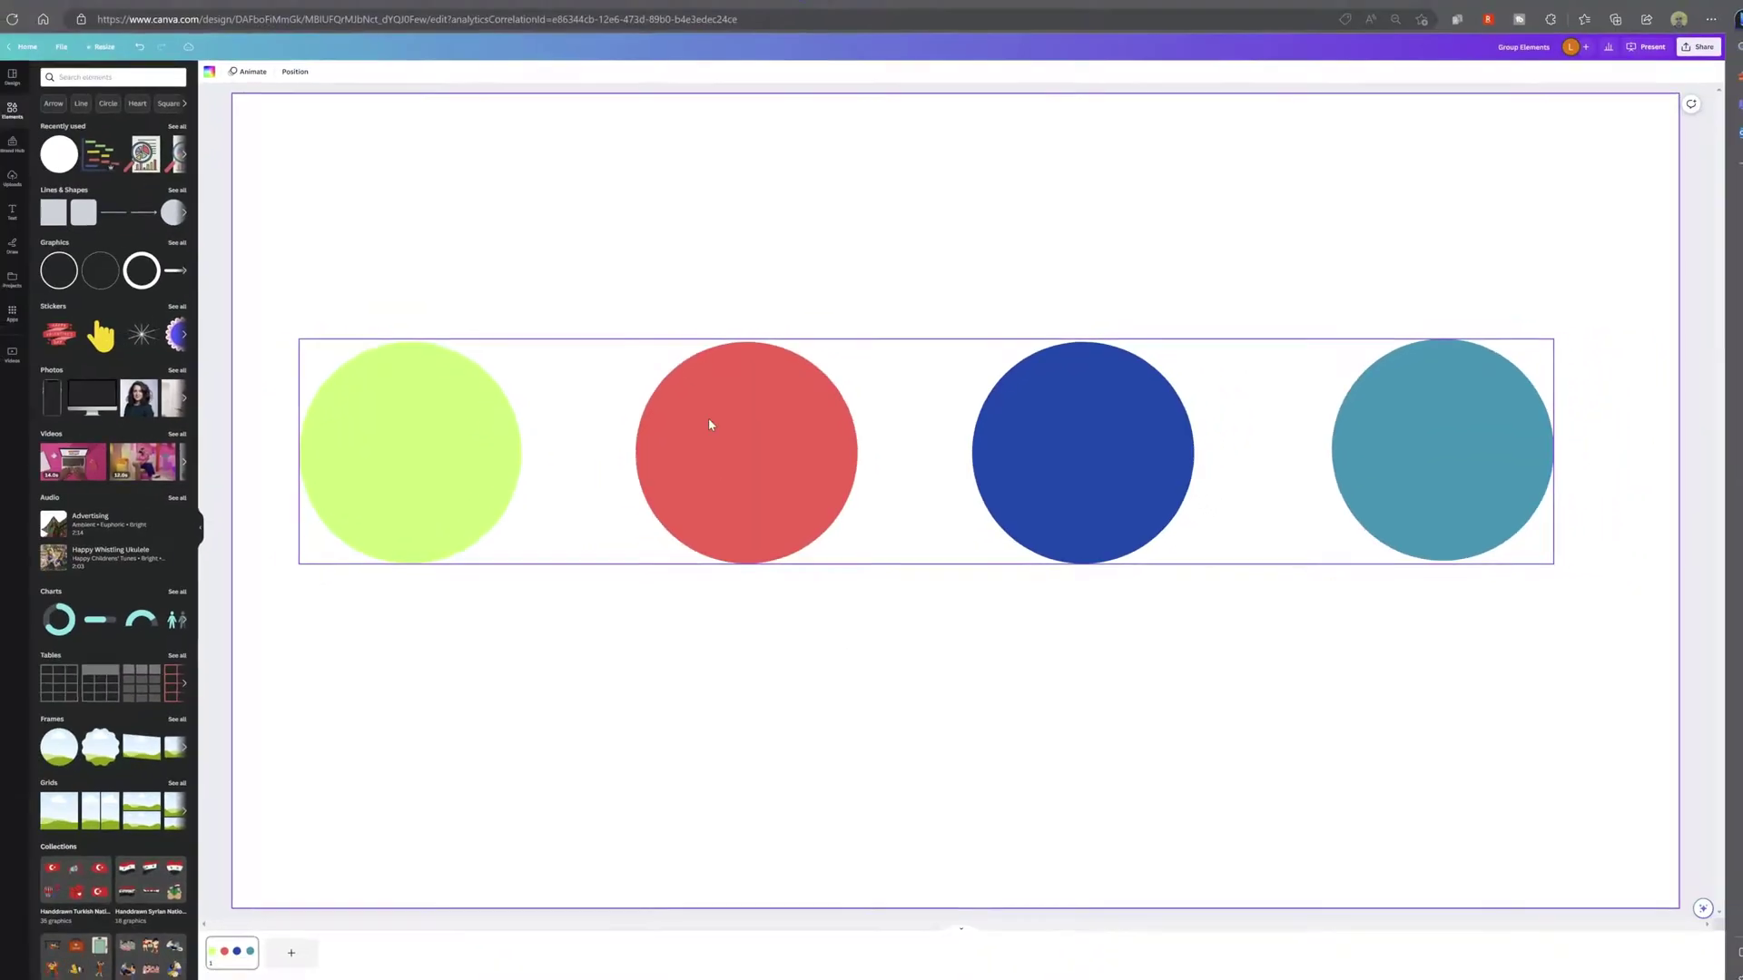
Step: Test-move the circle group slightly right and down, then undo the move
click(709, 424)
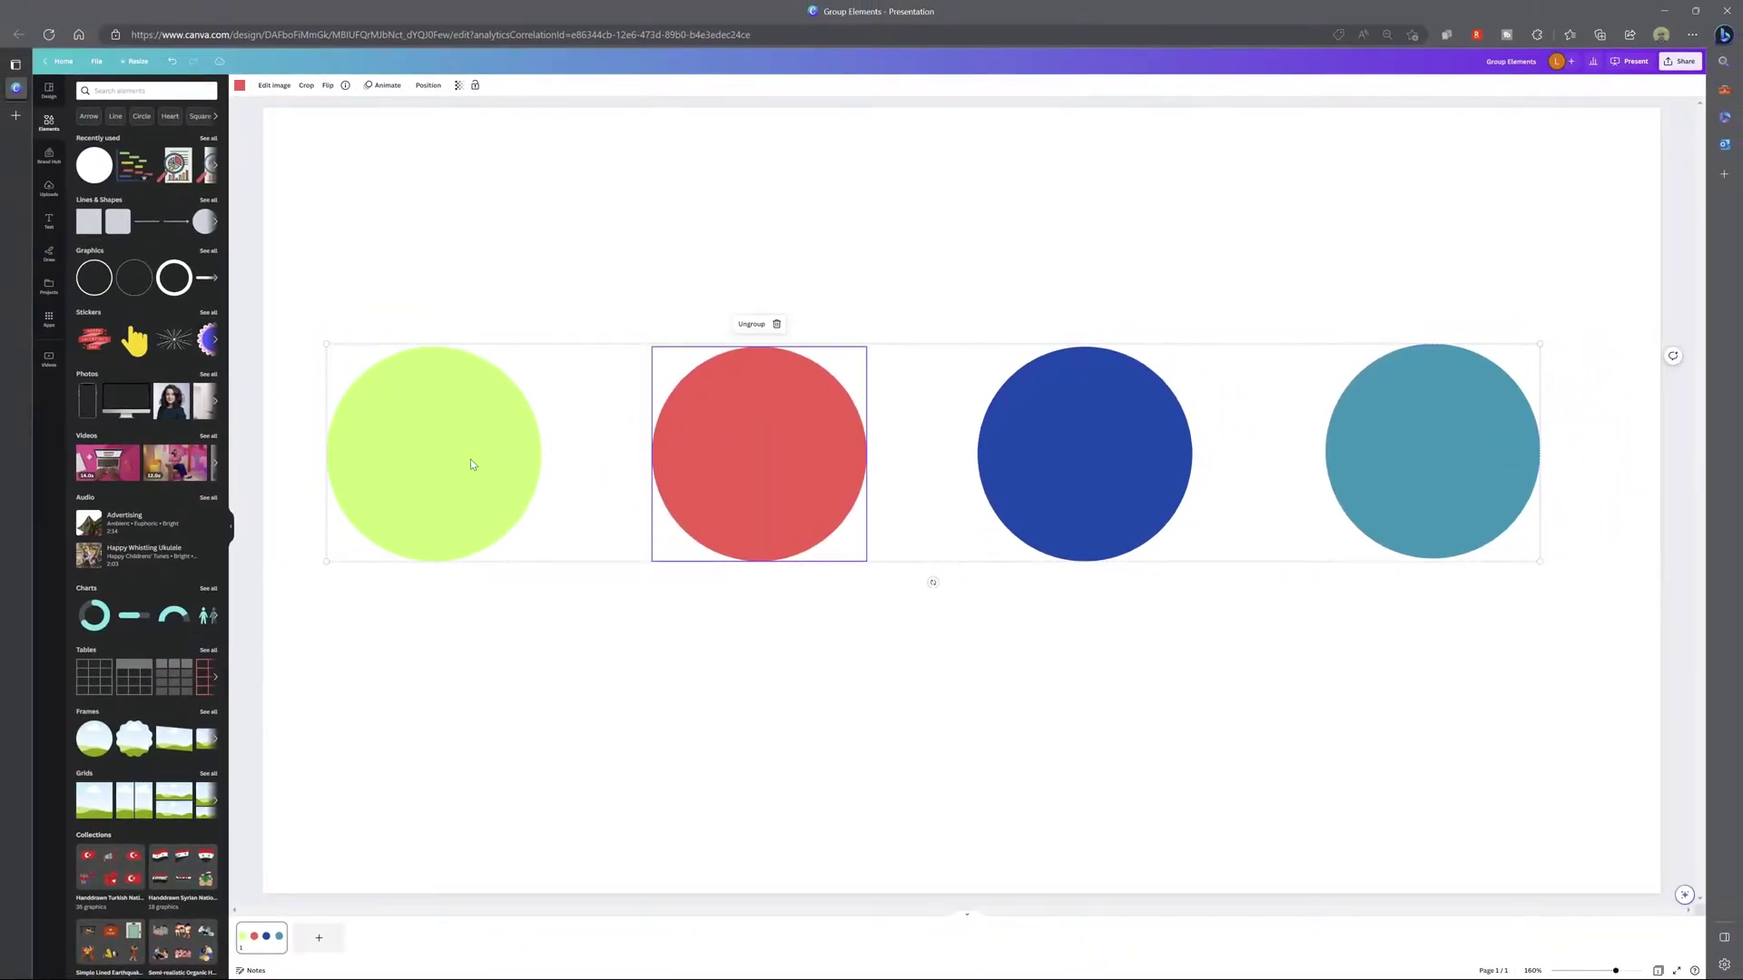
mouse_move(471, 464)
mouse_down()
mouse_move(460, 373)
mouse_move(459, 490)
mouse_move(493, 472)
mouse_move(487, 484)
mouse_up()
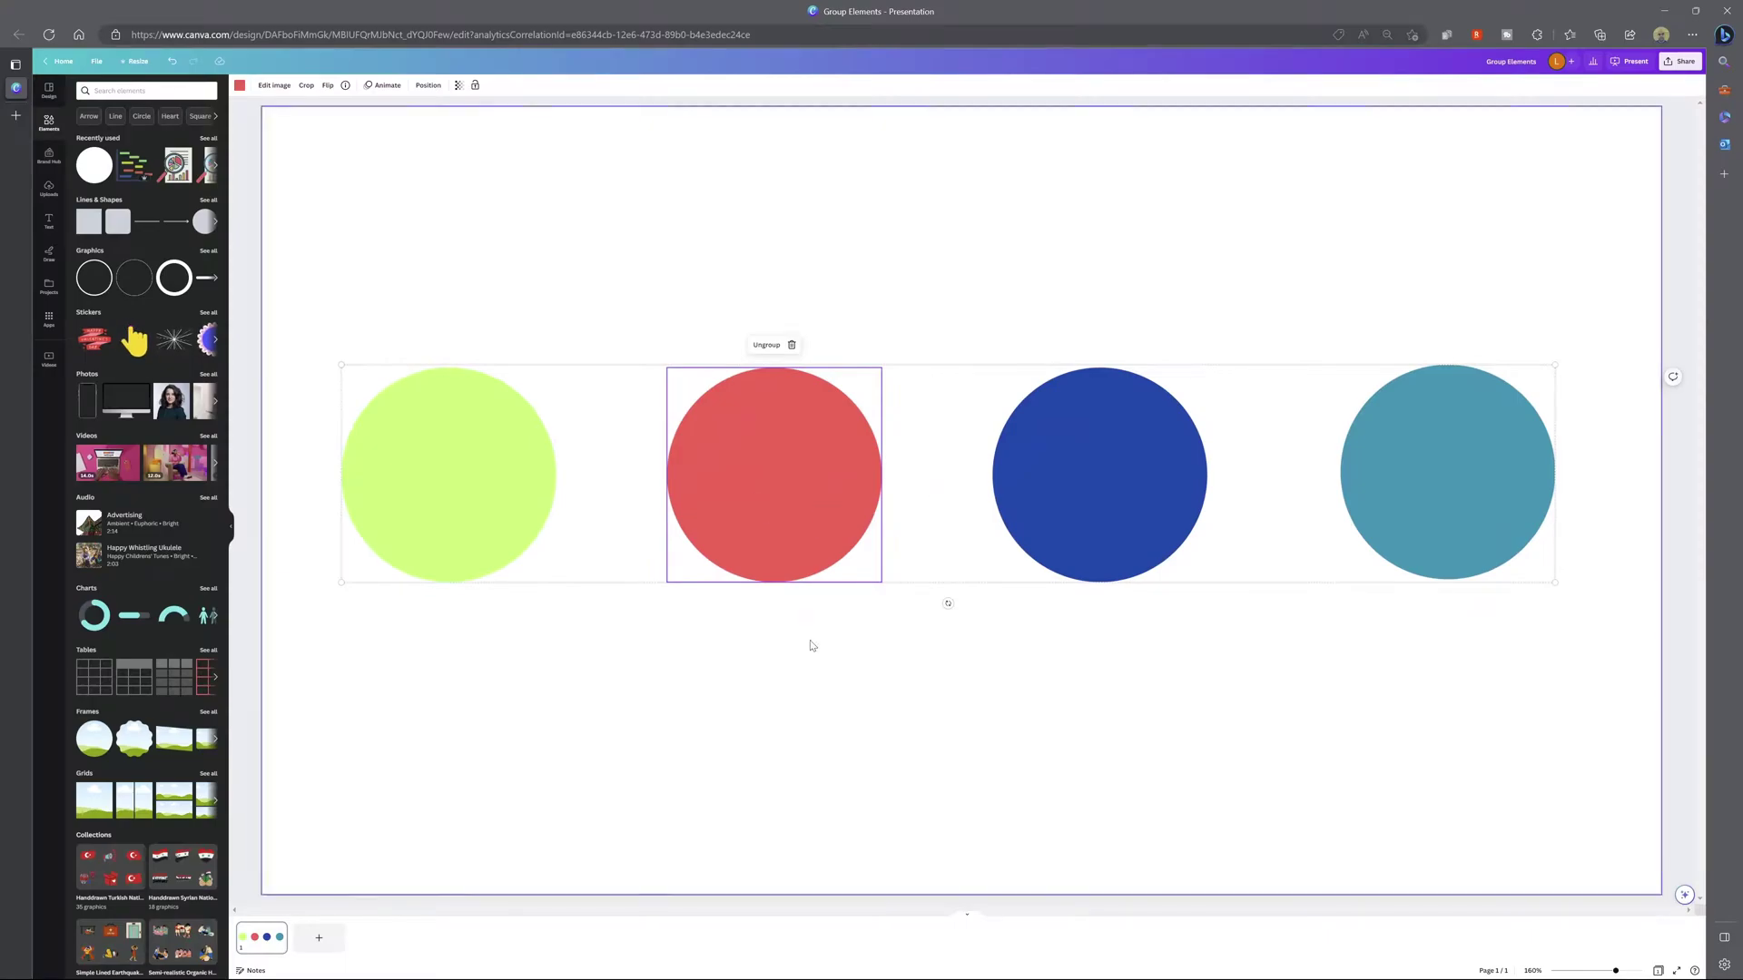
key(ctrl+z)
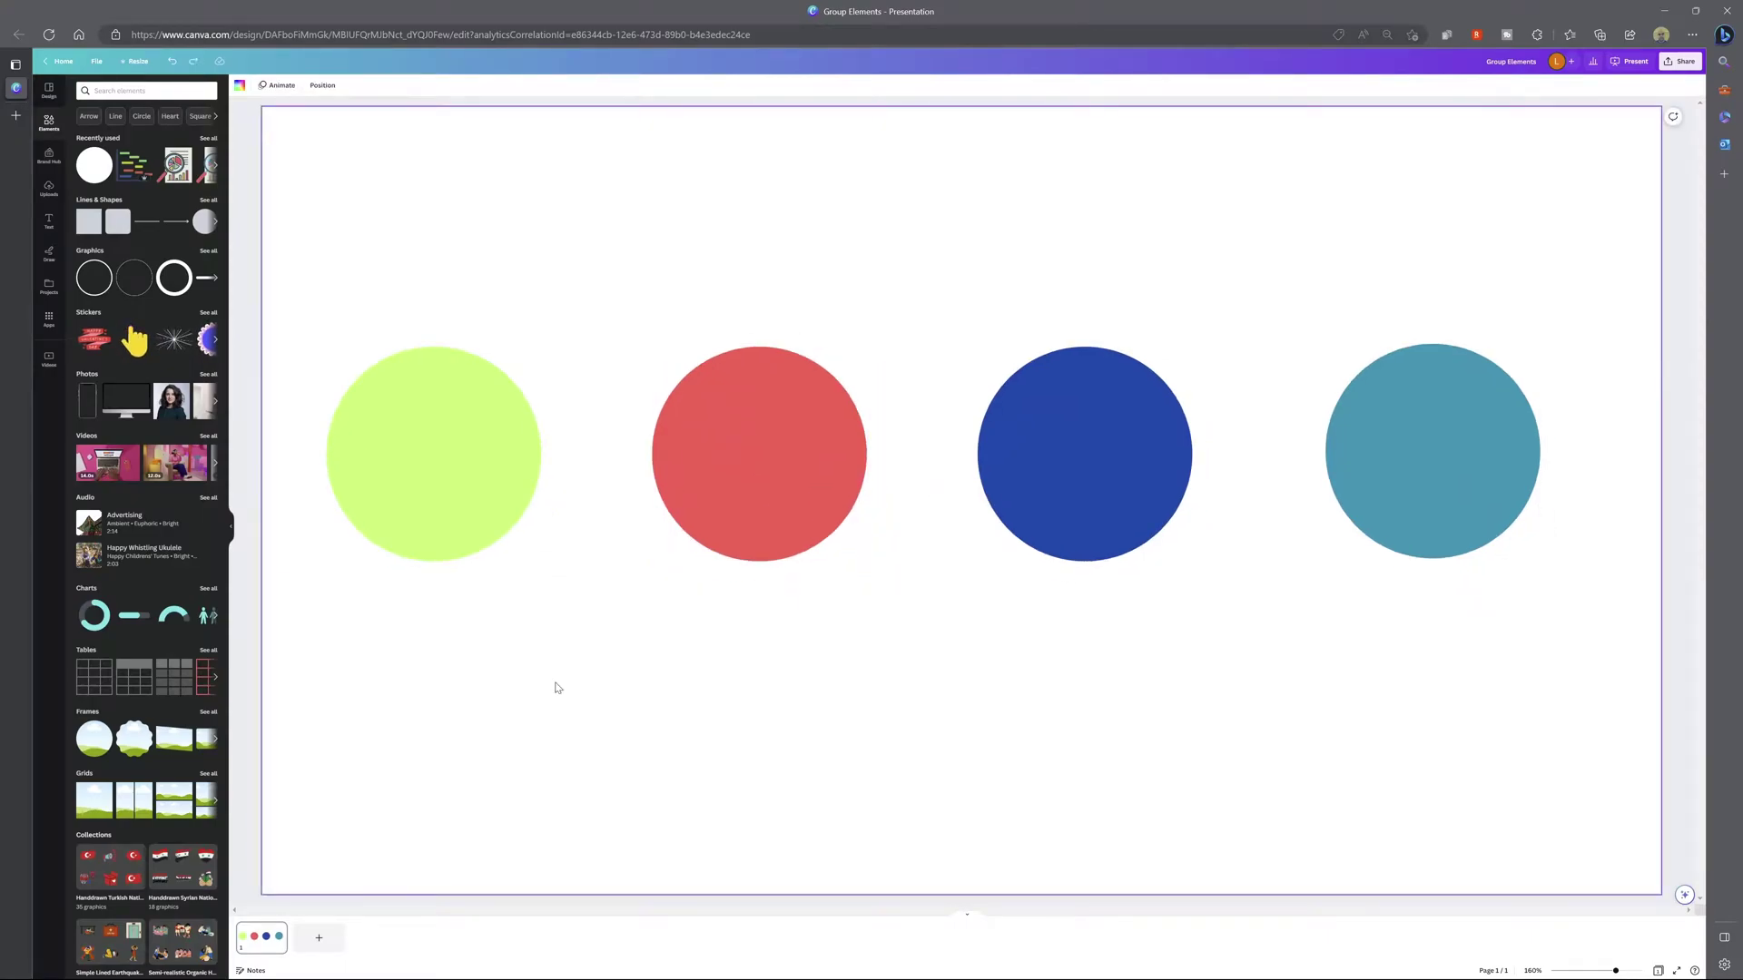
Step: Undo the previous edit, regroup all four circles from the right-click menu, then deselect
key(ctrl+z)
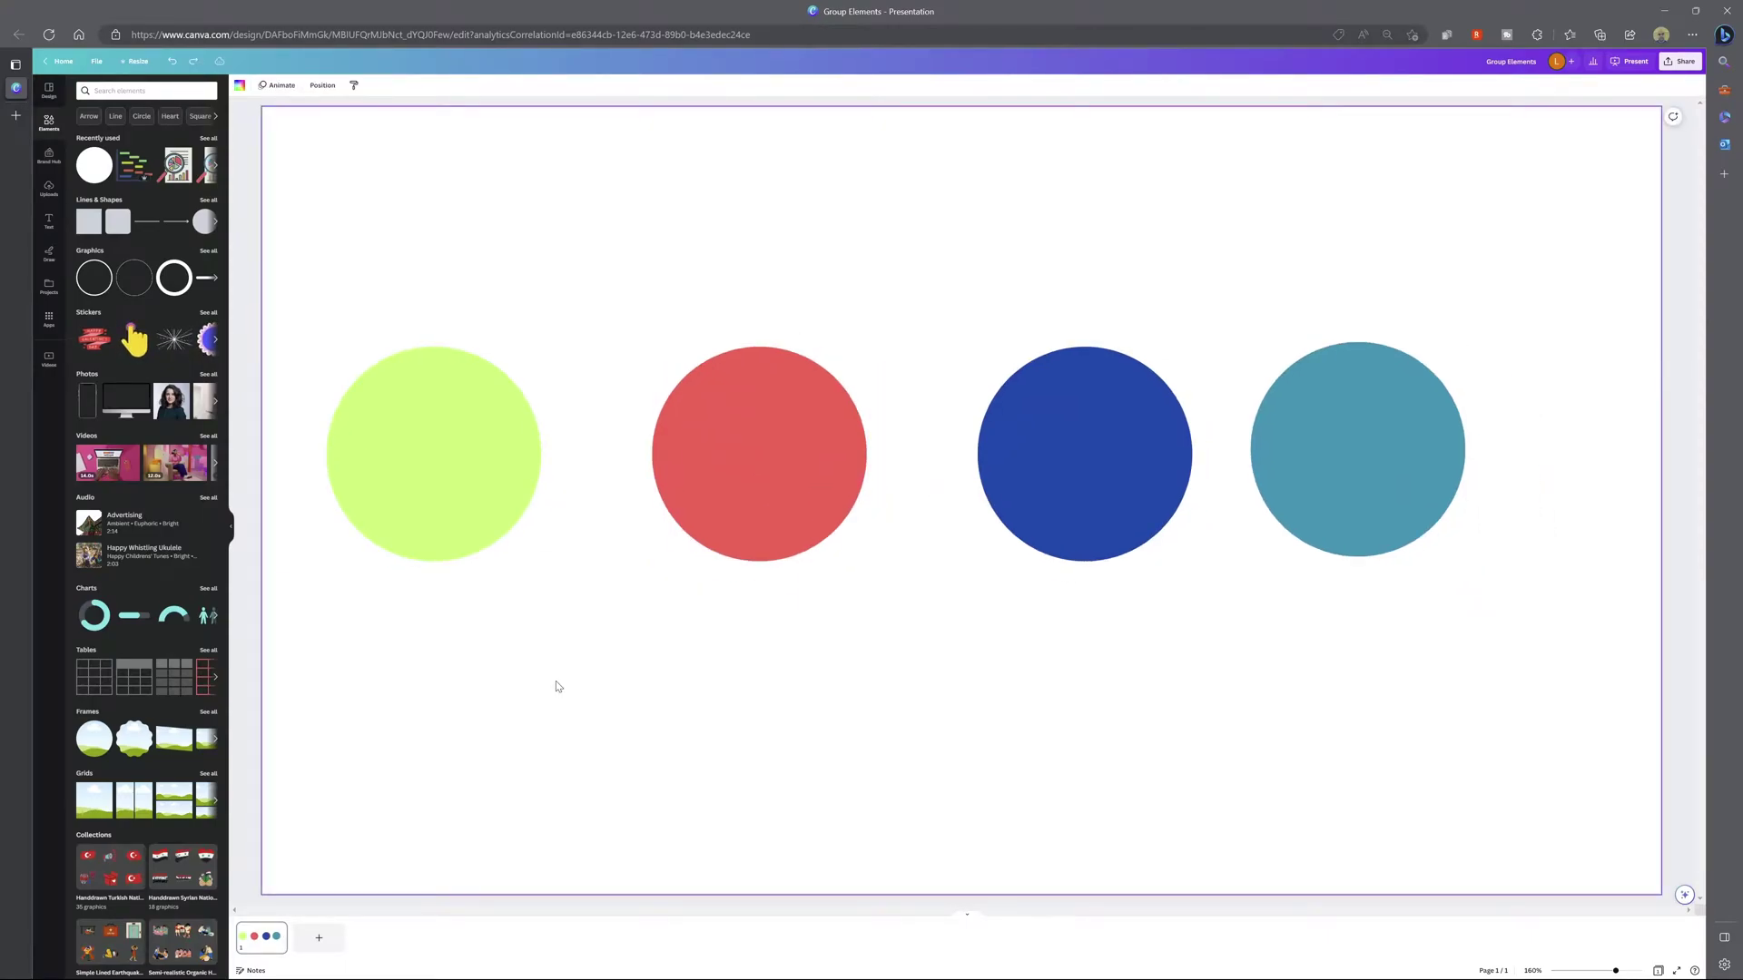
click(463, 524)
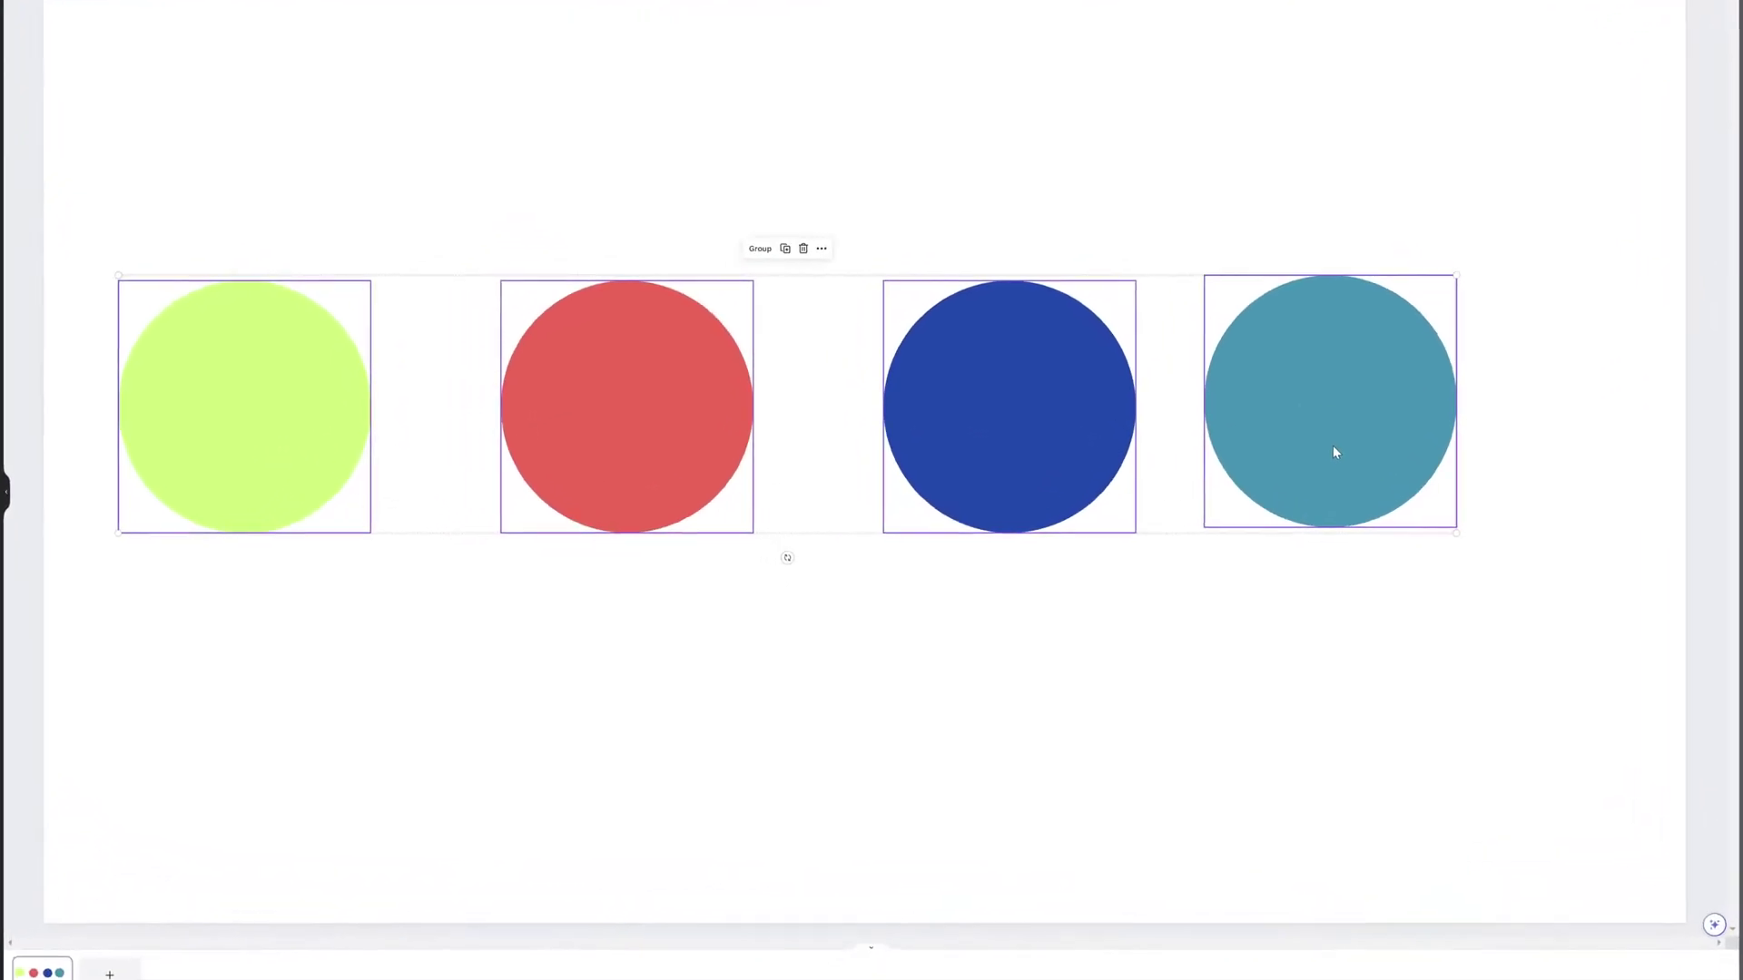
right_click(1361, 493)
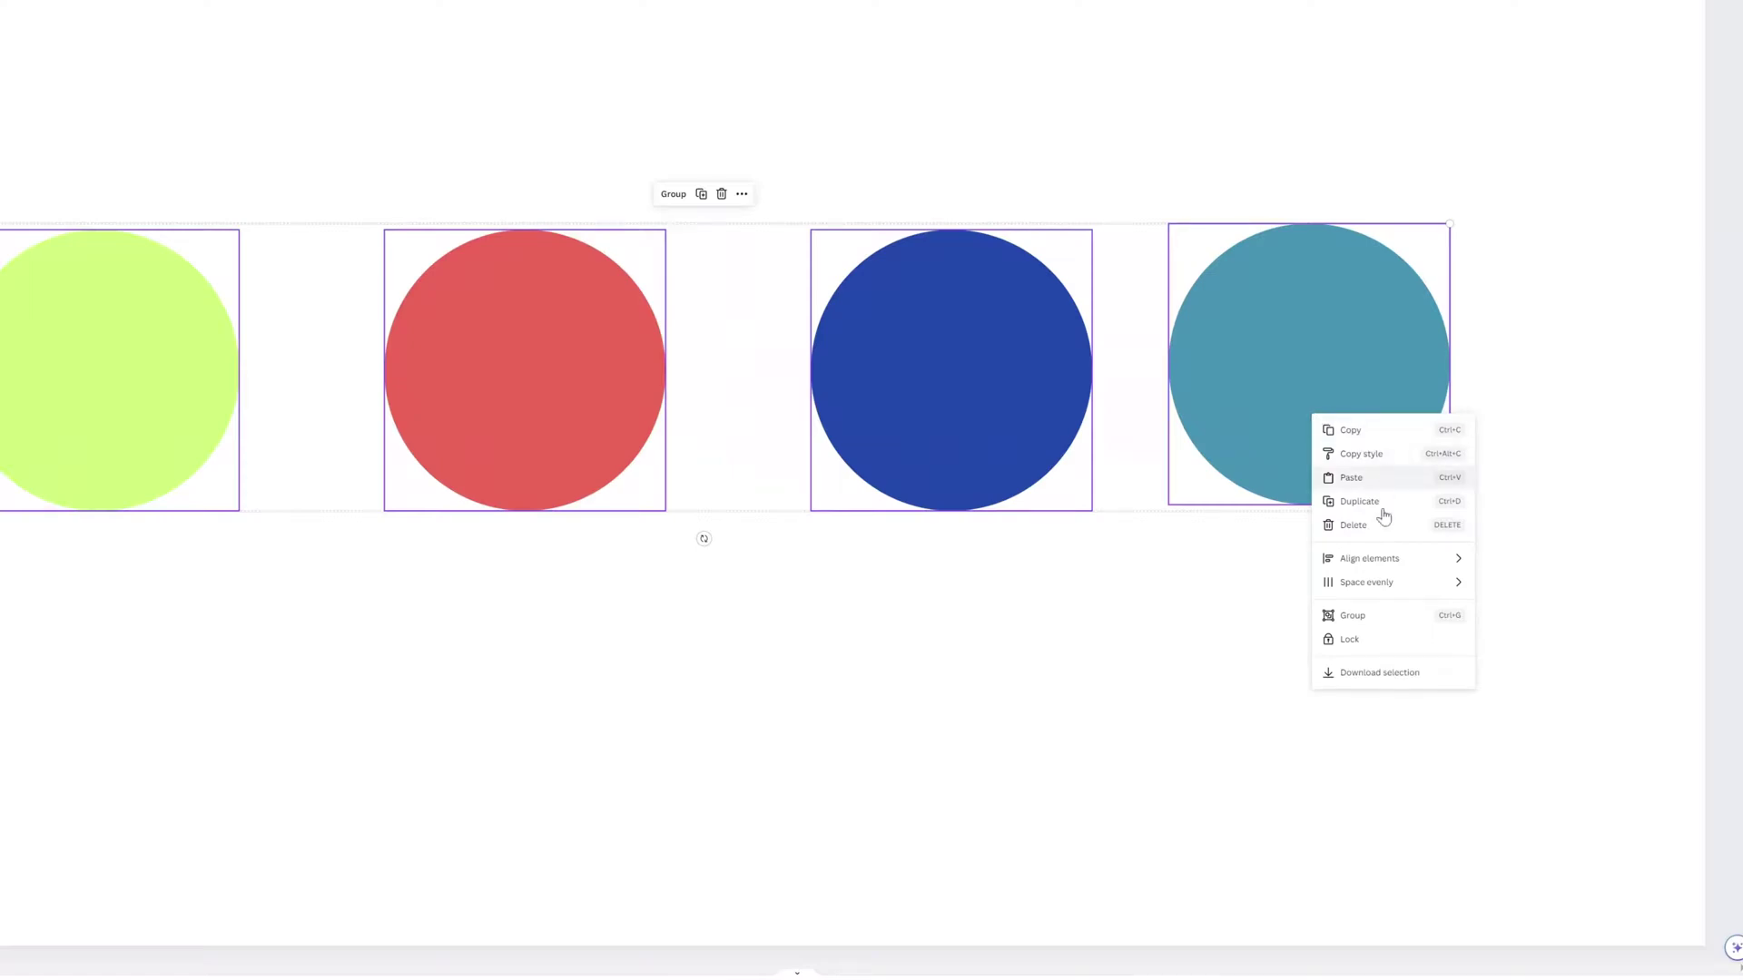
click(1356, 616)
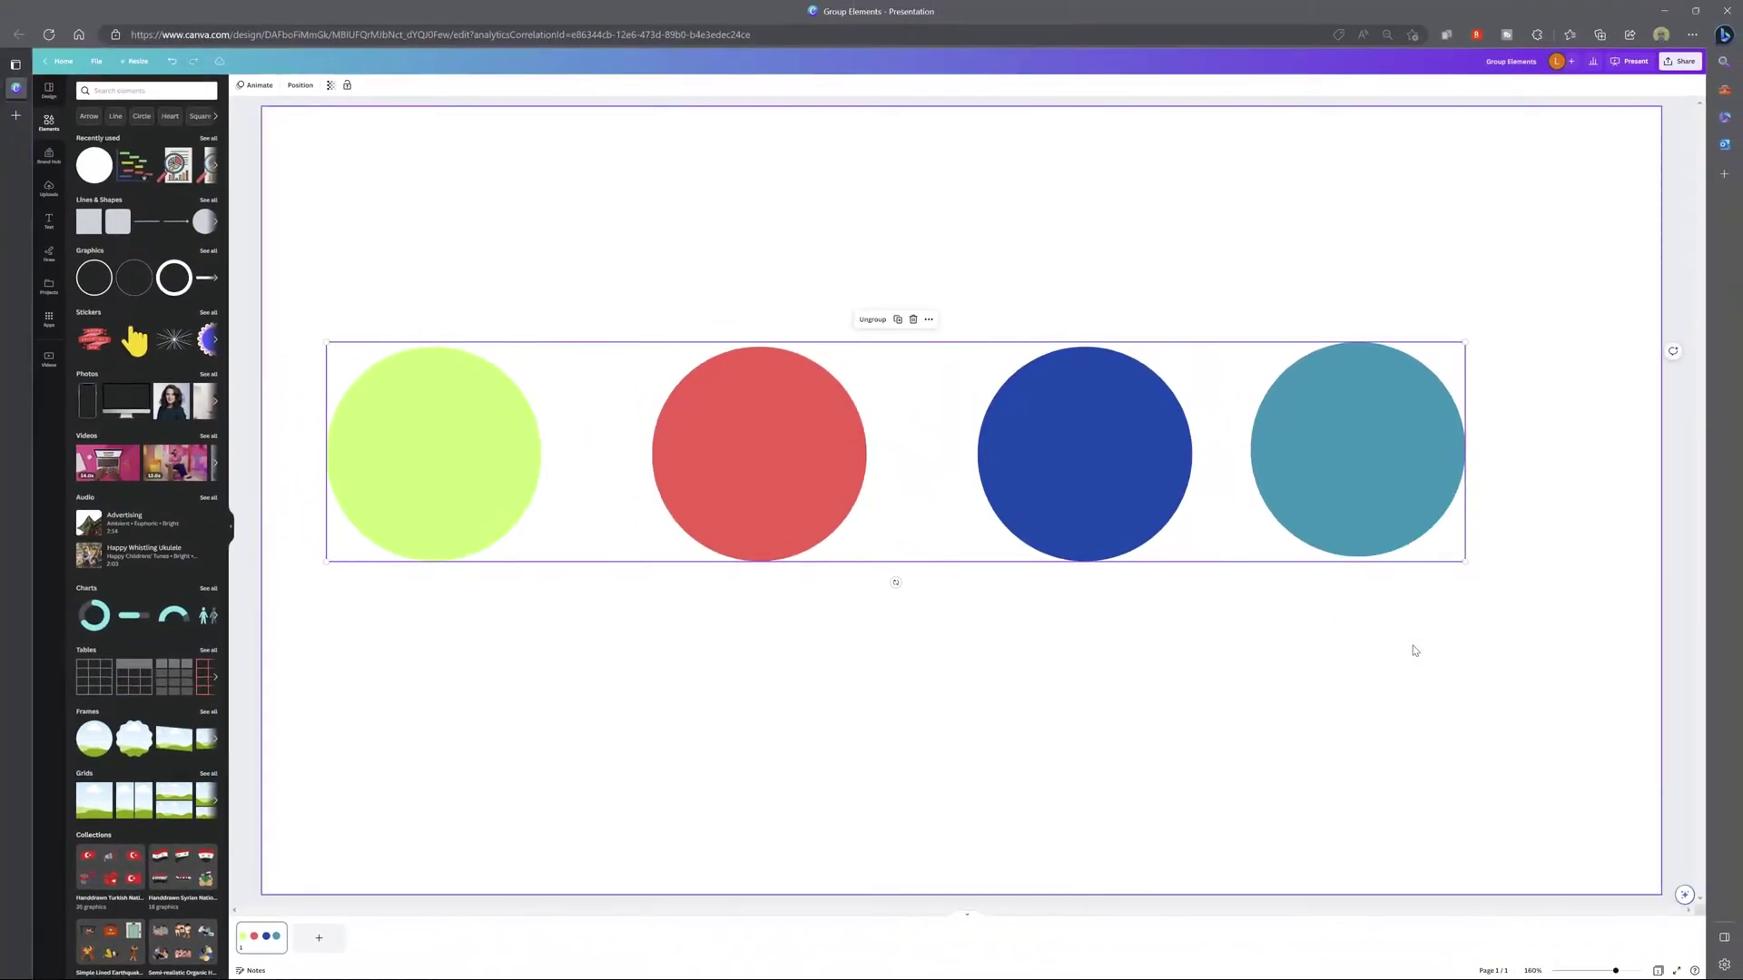
click(1413, 650)
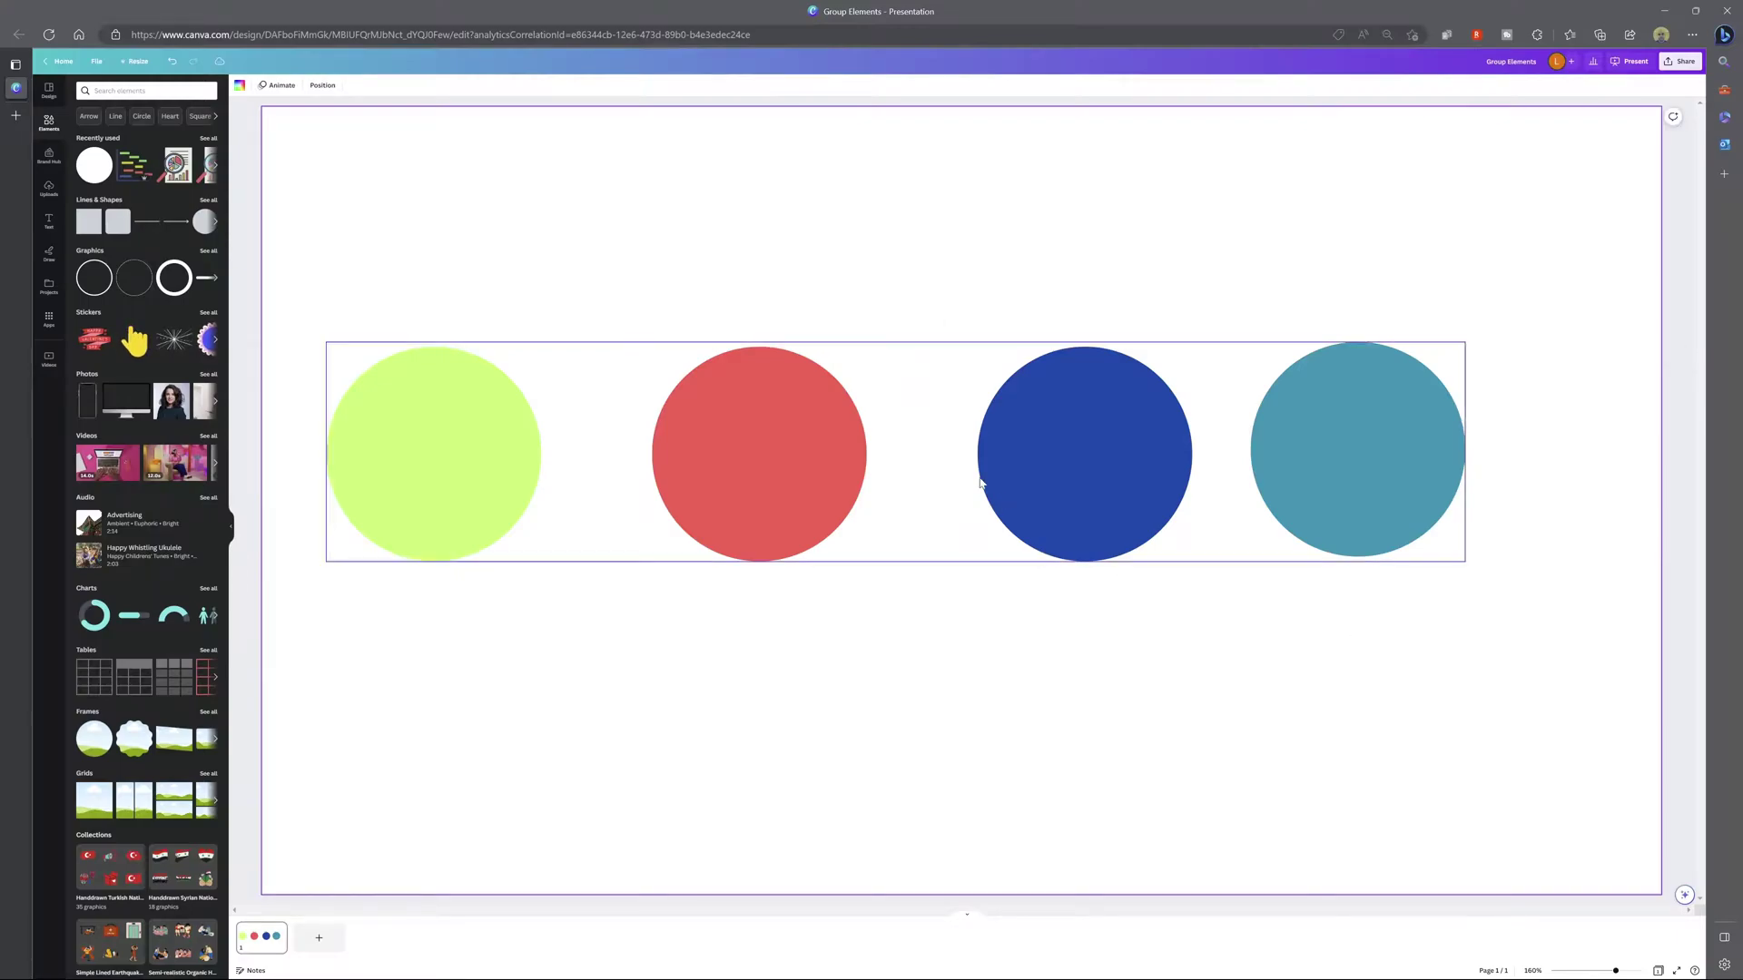
Step: Nudge the circle group, enlarge it to nearly full page width, and try rotating it
click(815, 437)
mouse_move(782, 465)
mouse_down()
mouse_move(829, 369)
mouse_move(781, 377)
mouse_move(810, 477)
mouse_up()
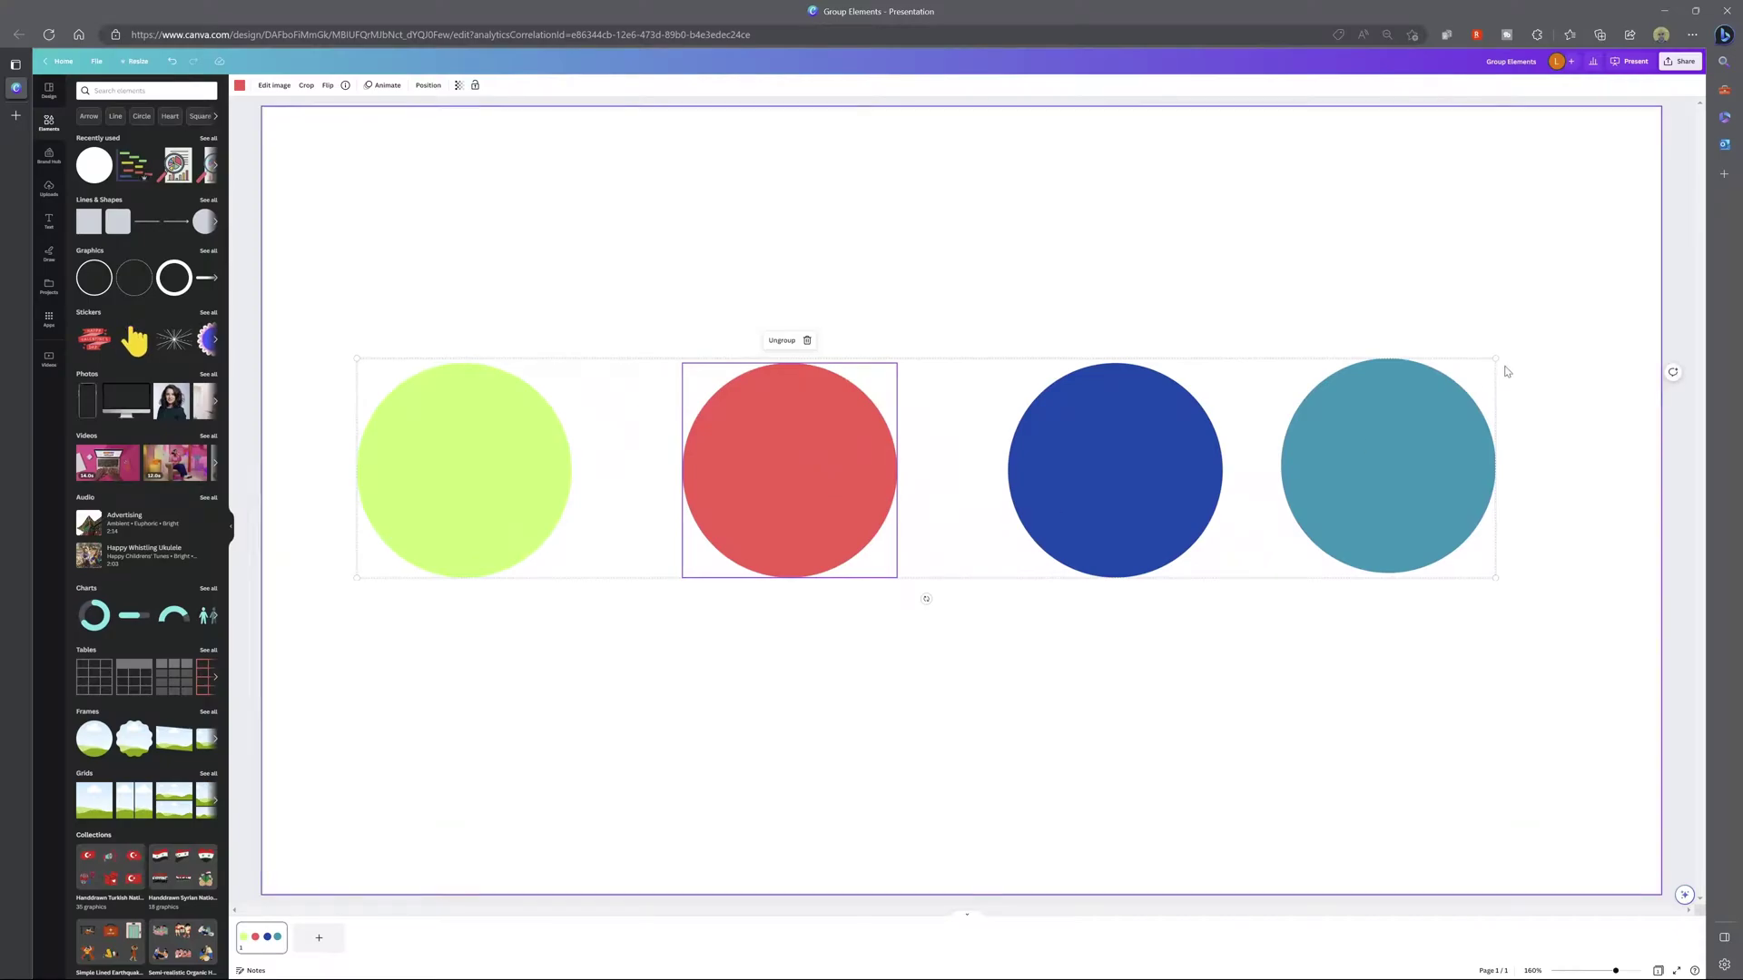
drag(1495, 358, 1566, 297)
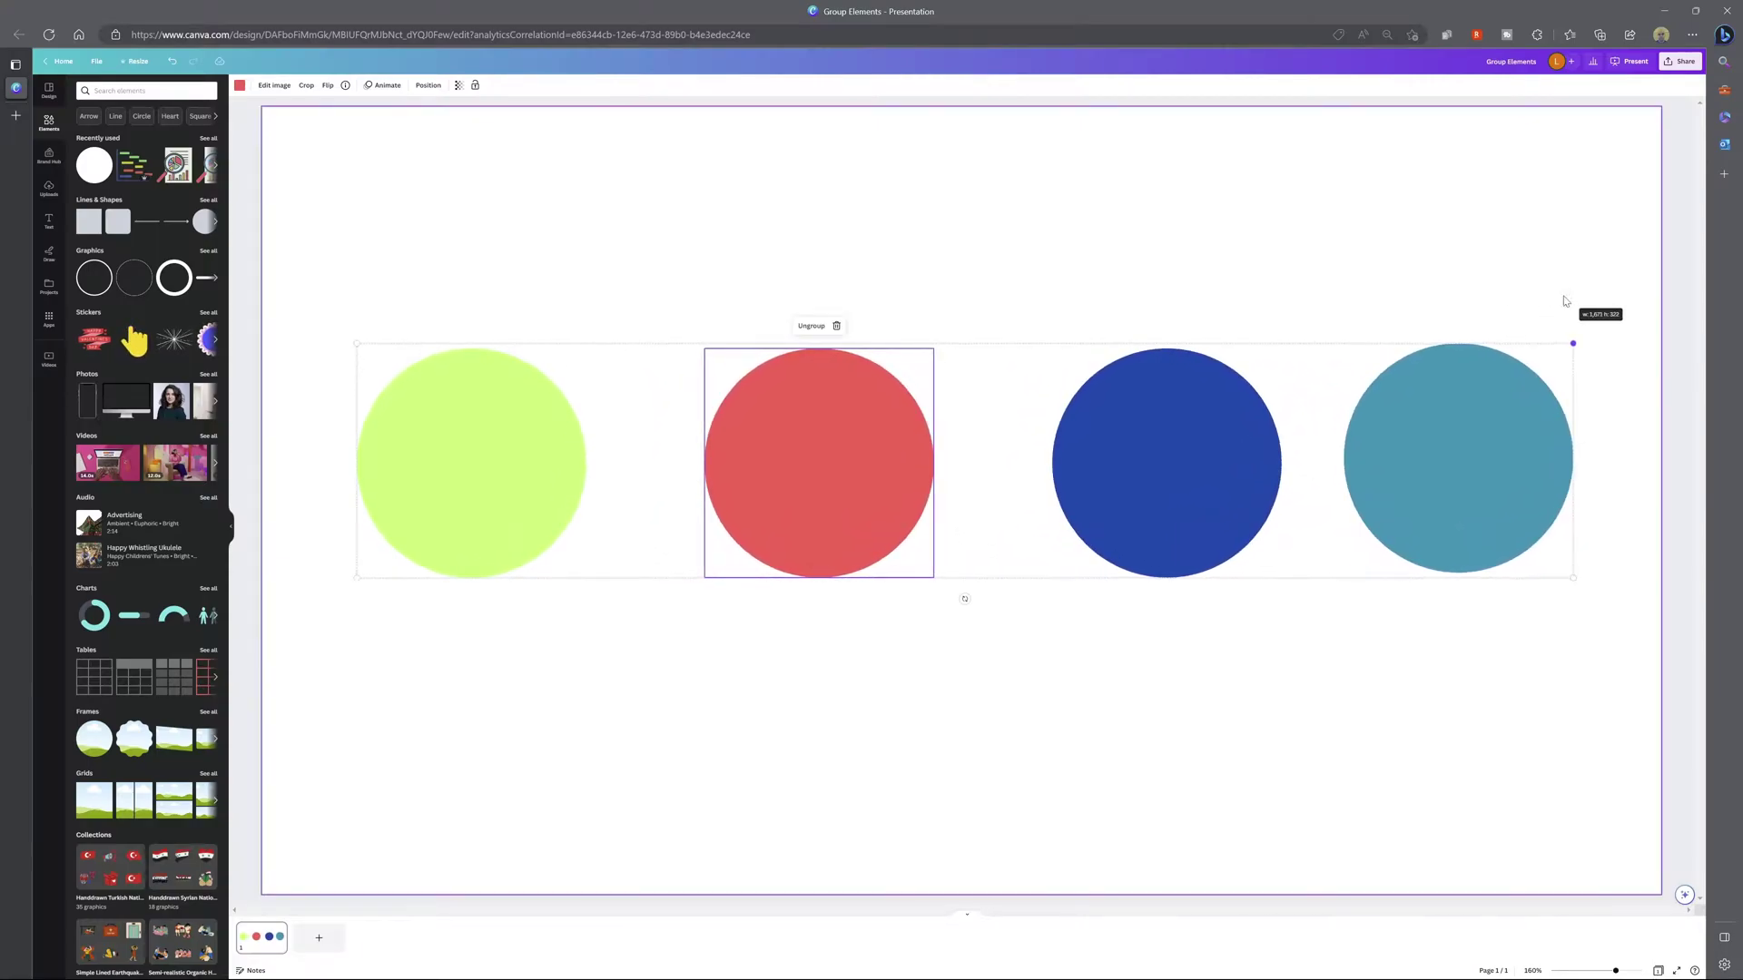
mouse_move(965, 599)
mouse_down()
mouse_move(1023, 591)
mouse_move(1054, 557)
mouse_move(941, 607)
mouse_move(960, 612)
mouse_up()
click(451, 656)
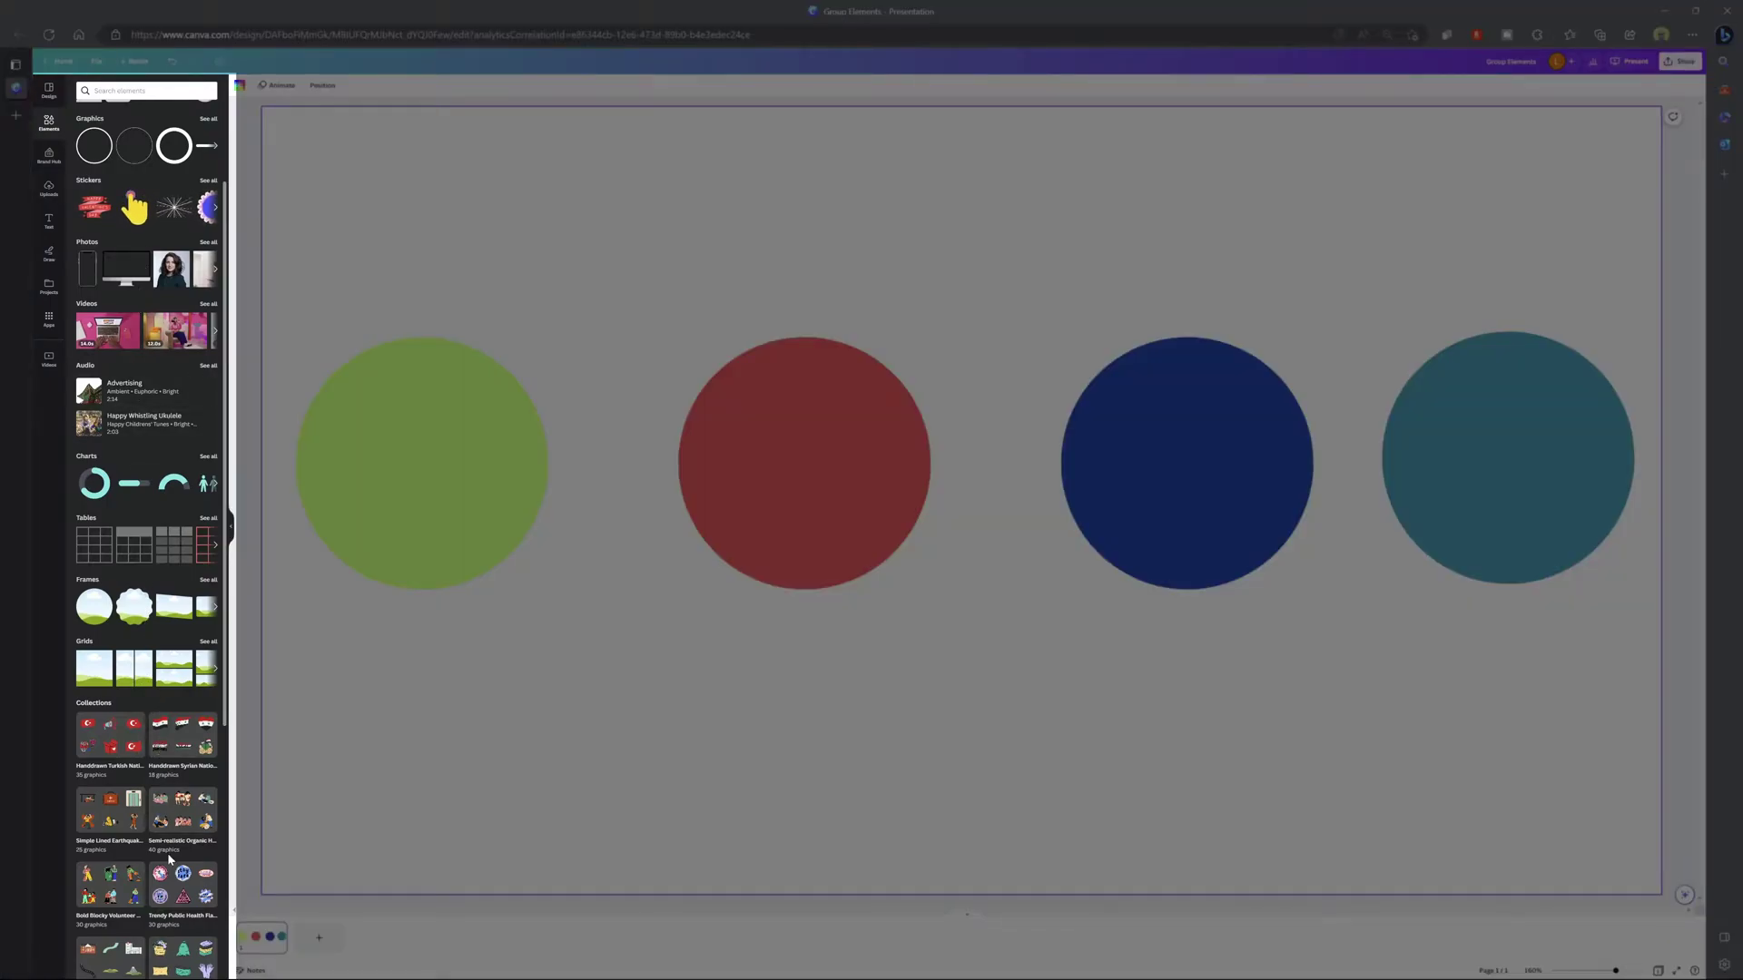
scroll(168, 858, up, 2)
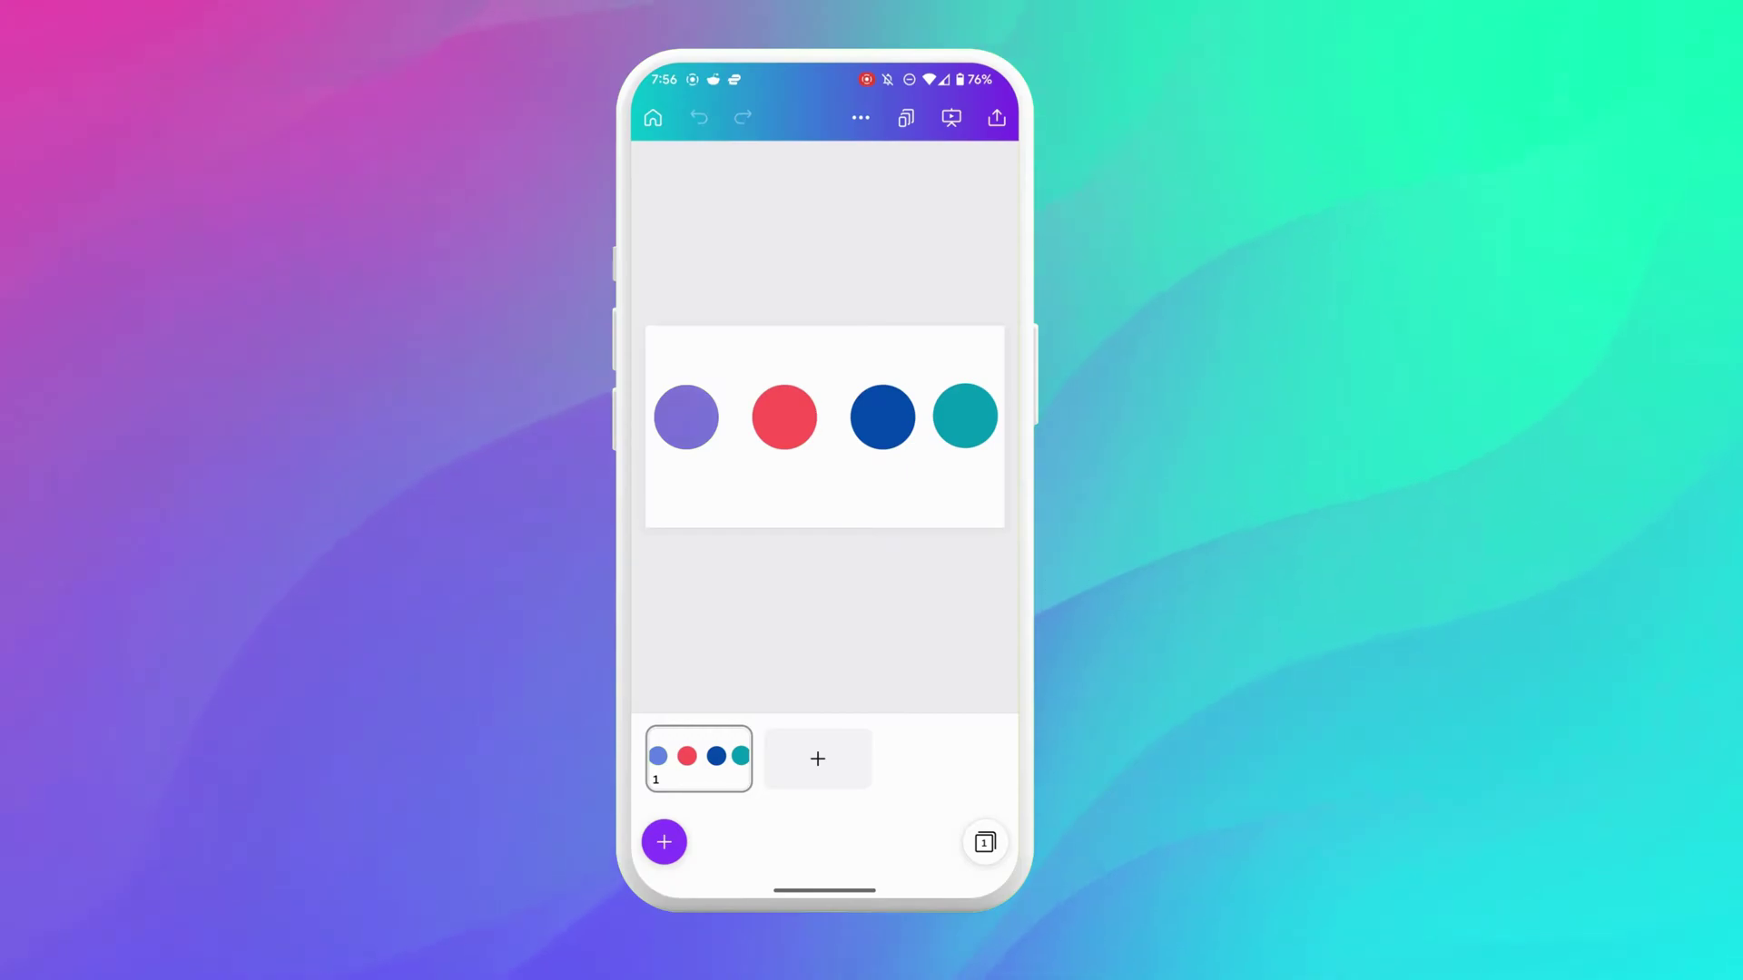
Step: Start multi-select from the teal circle's More options in the mobile app
click(965, 415)
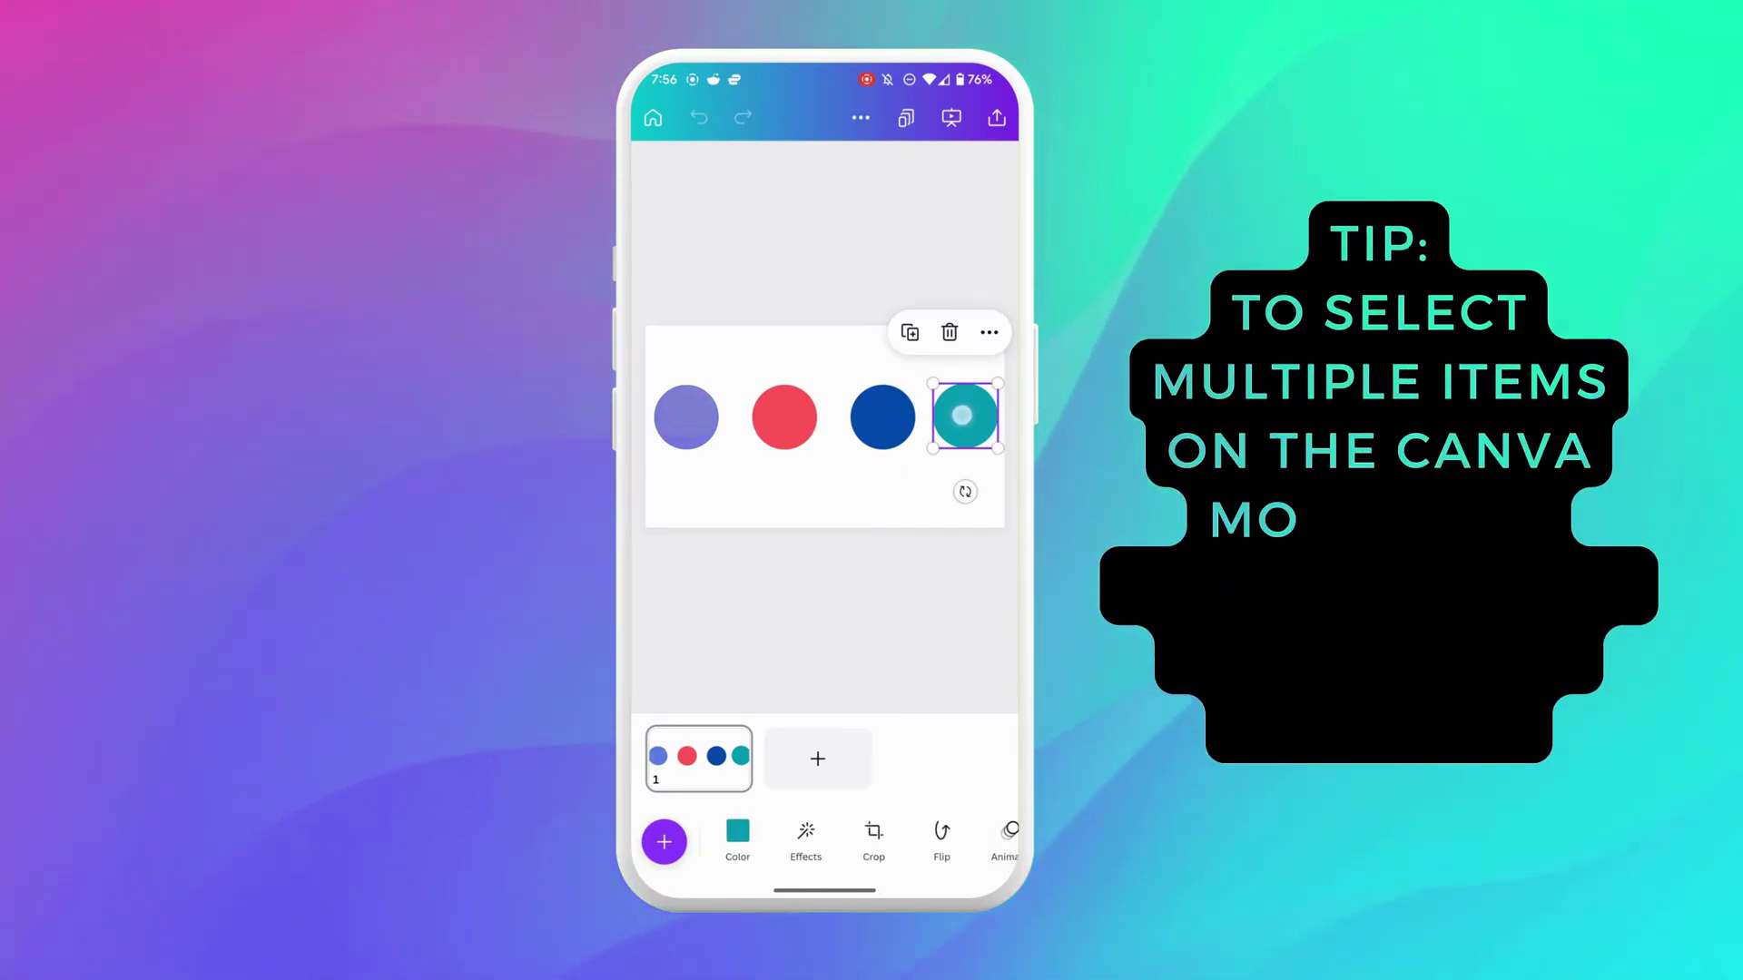
click(989, 332)
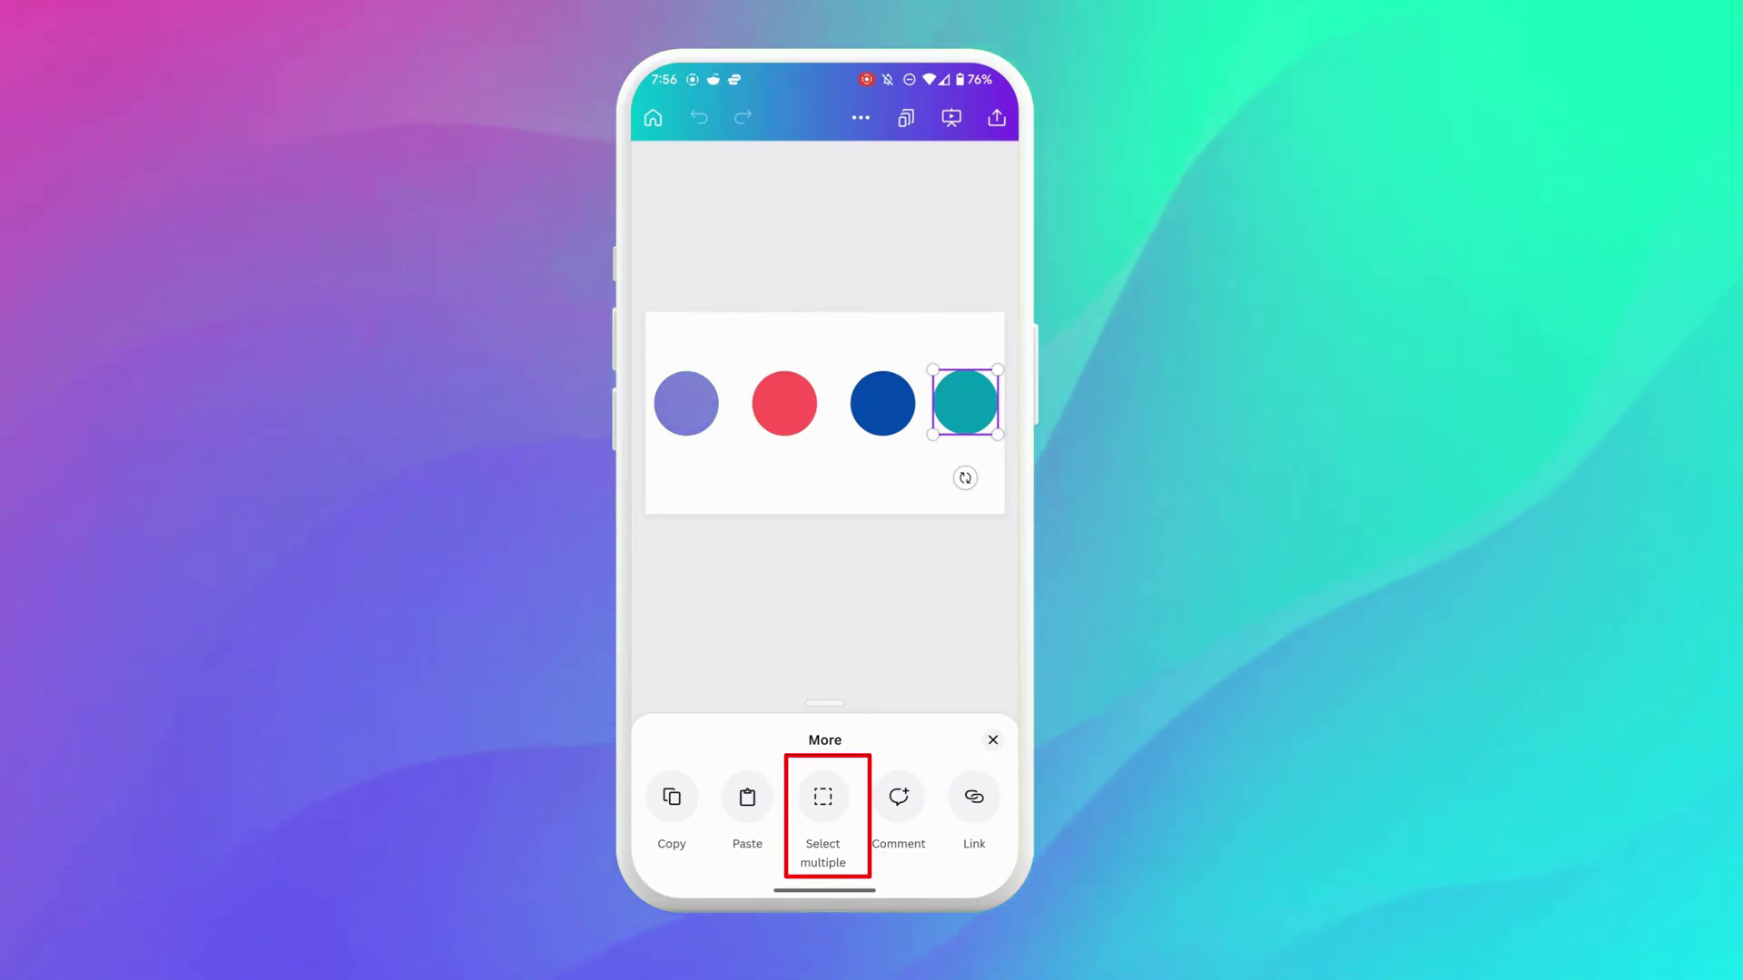
click(822, 797)
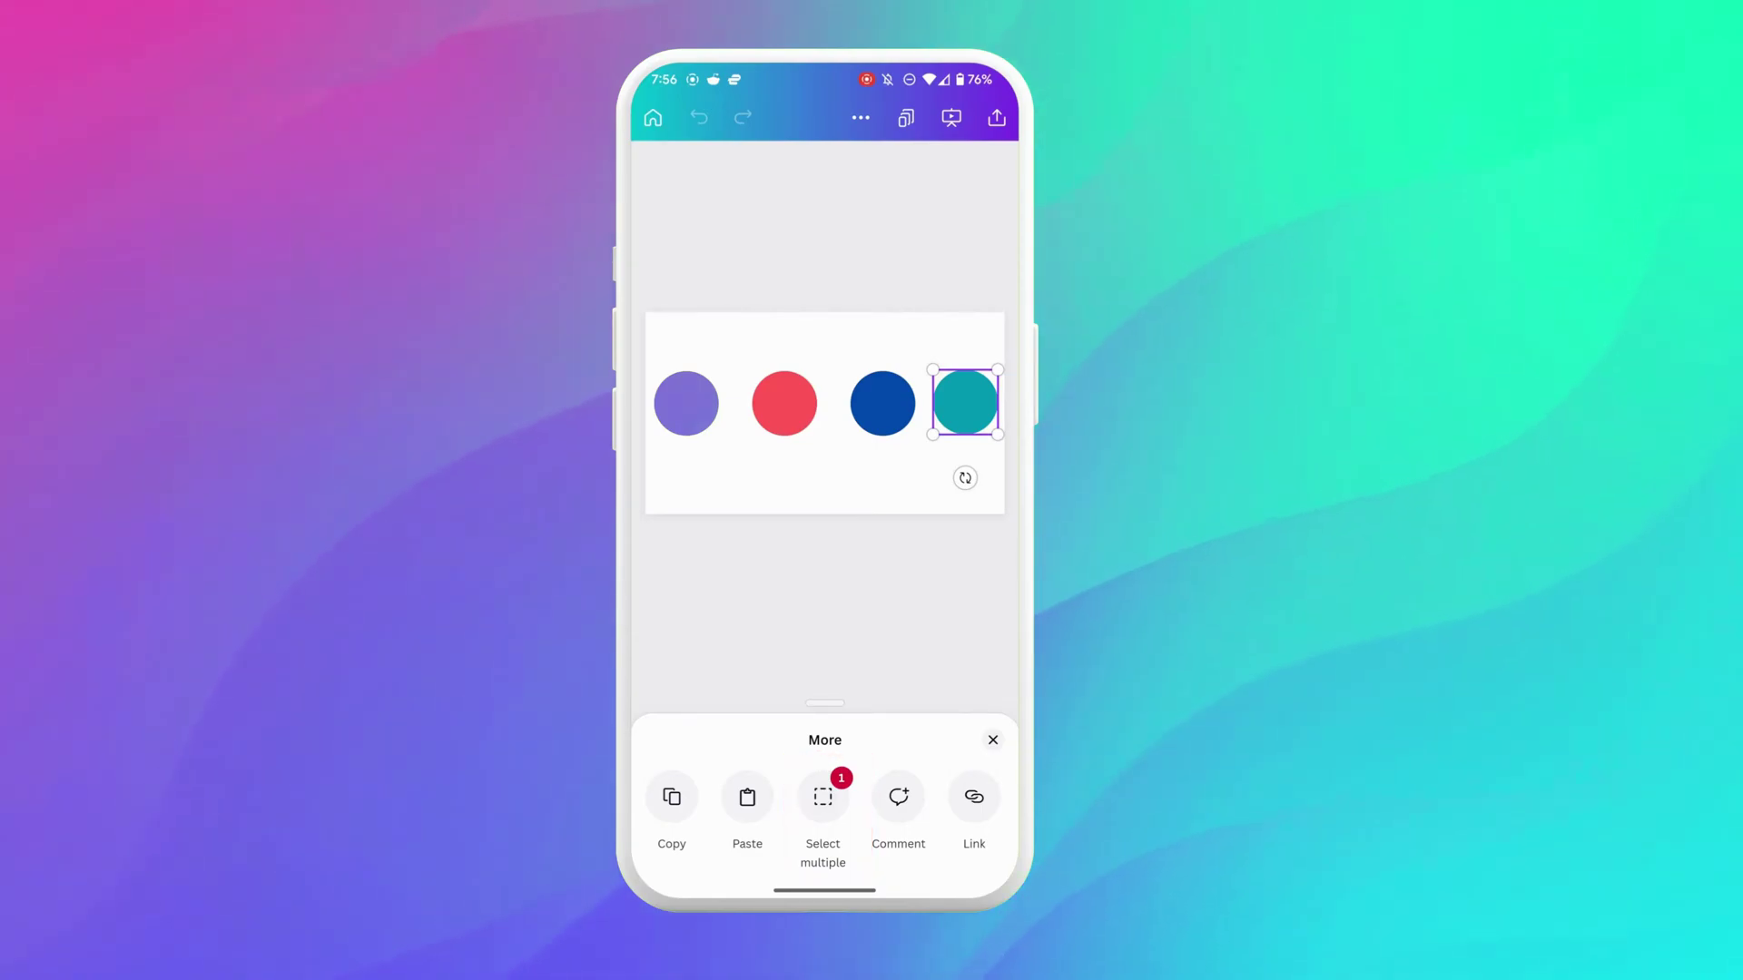
Step: Add the dark blue, red and purple circles to the selection, group all four, close the panel
click(882, 403)
click(784, 403)
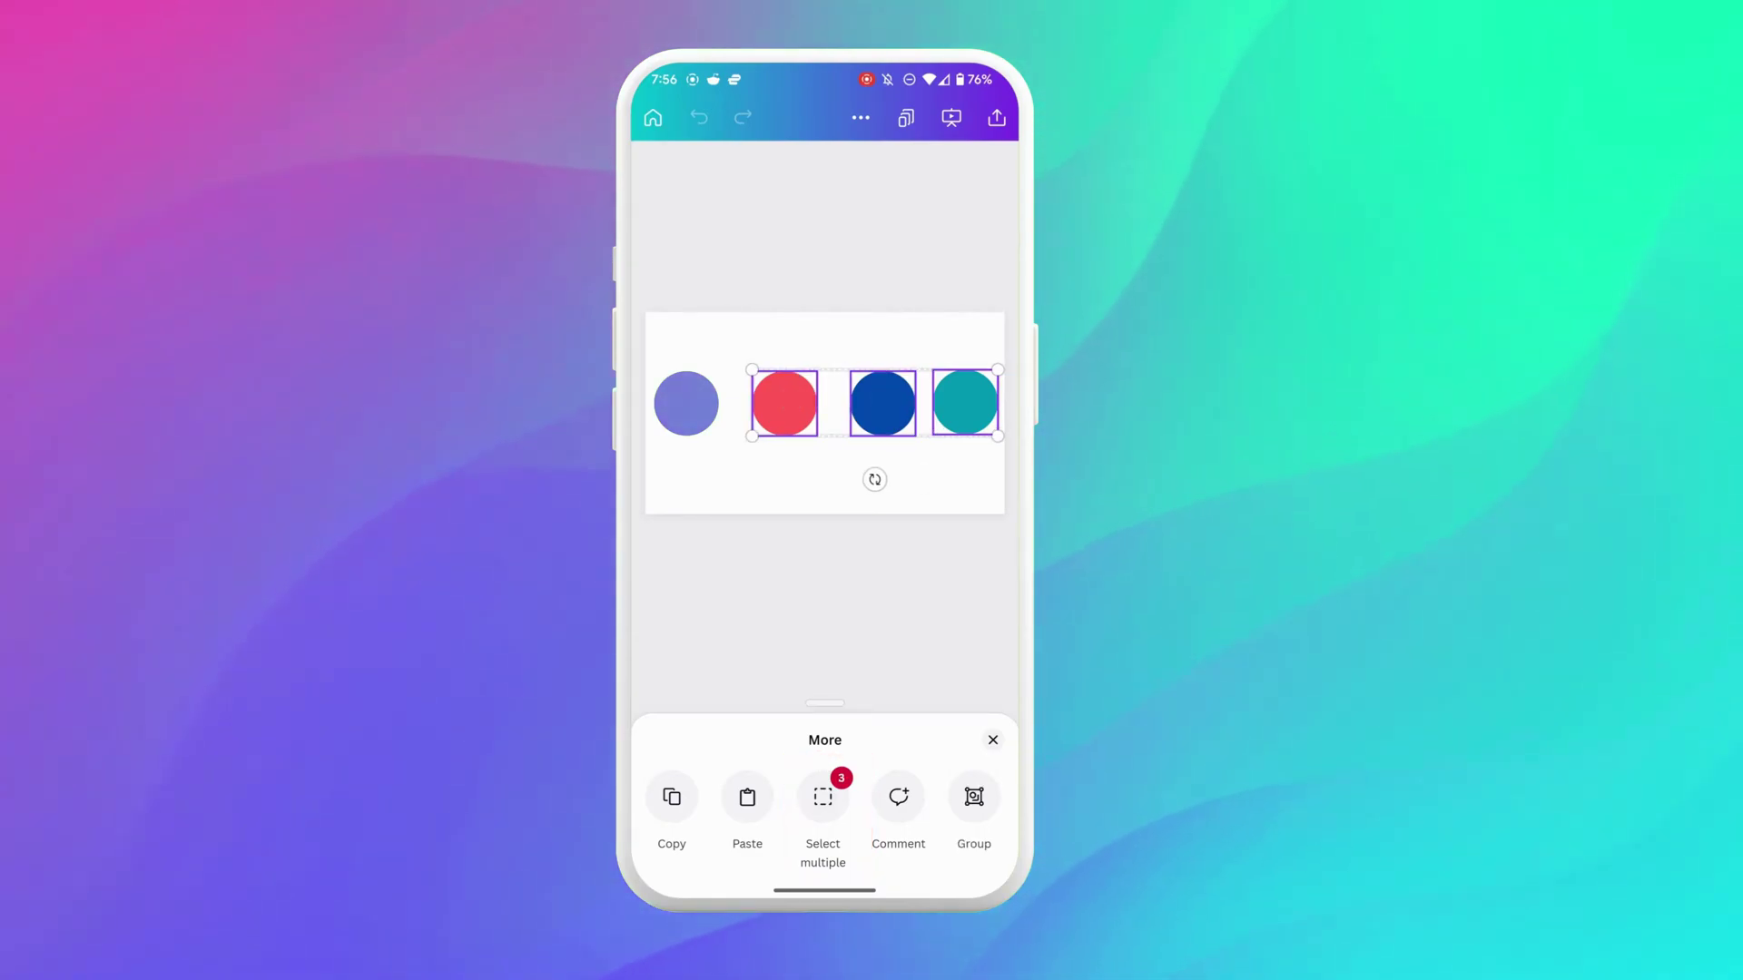
click(686, 403)
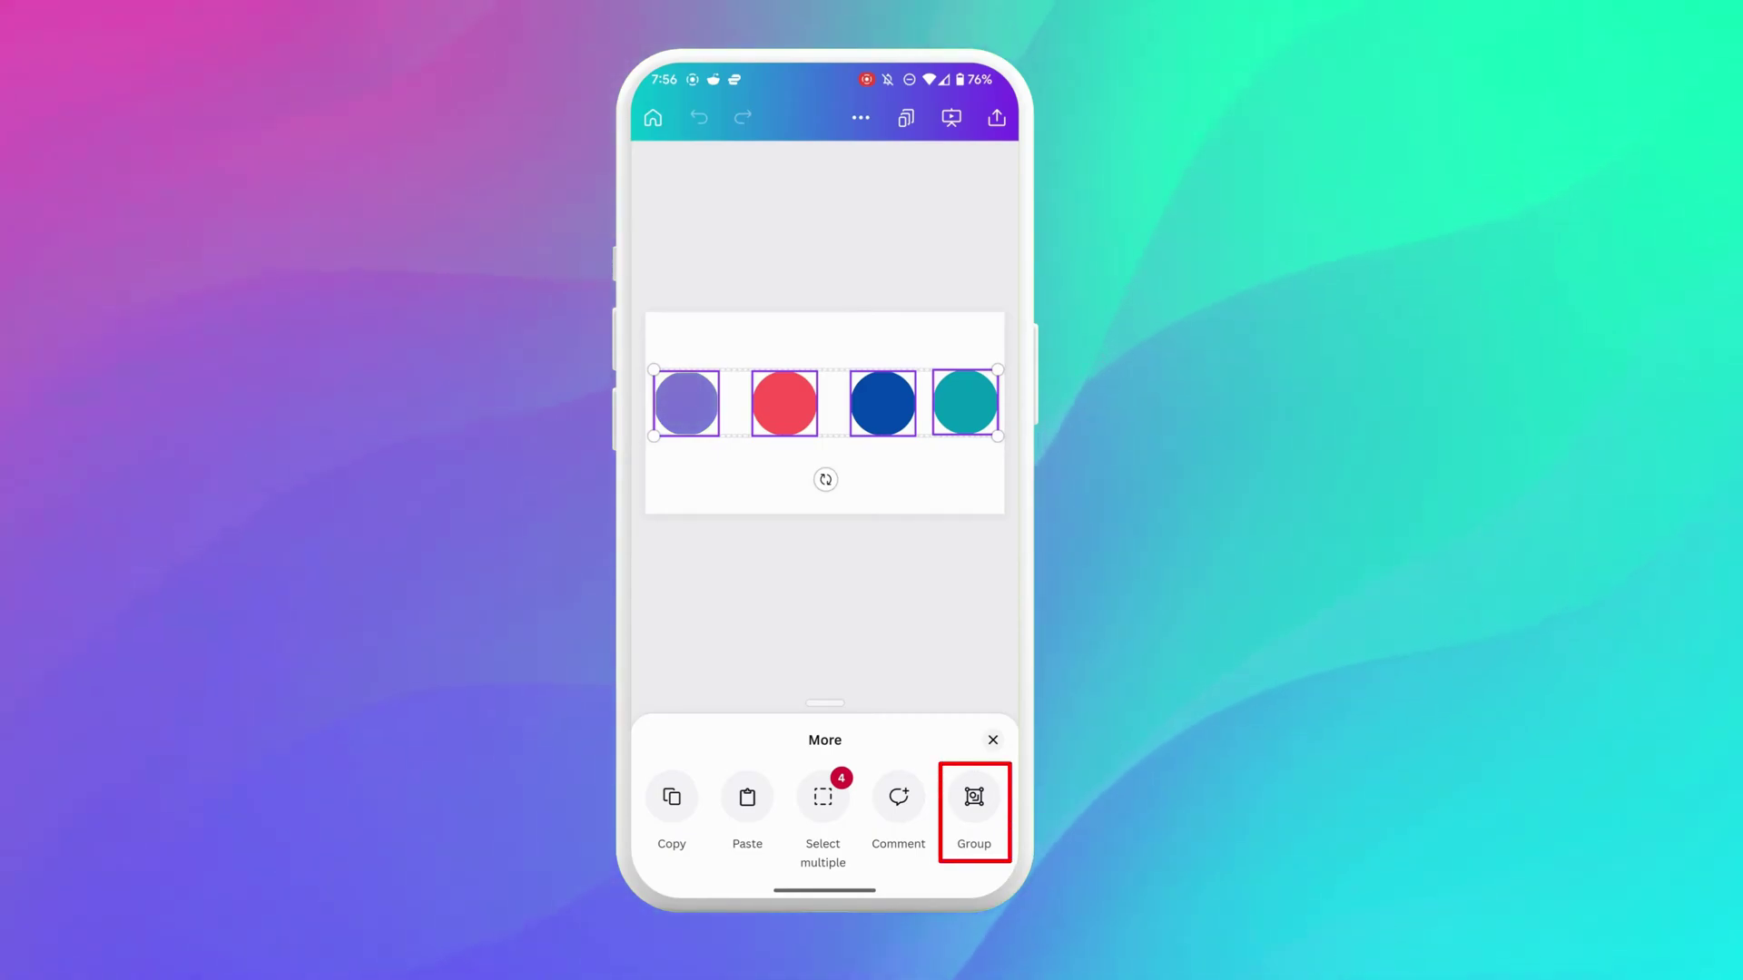
click(974, 797)
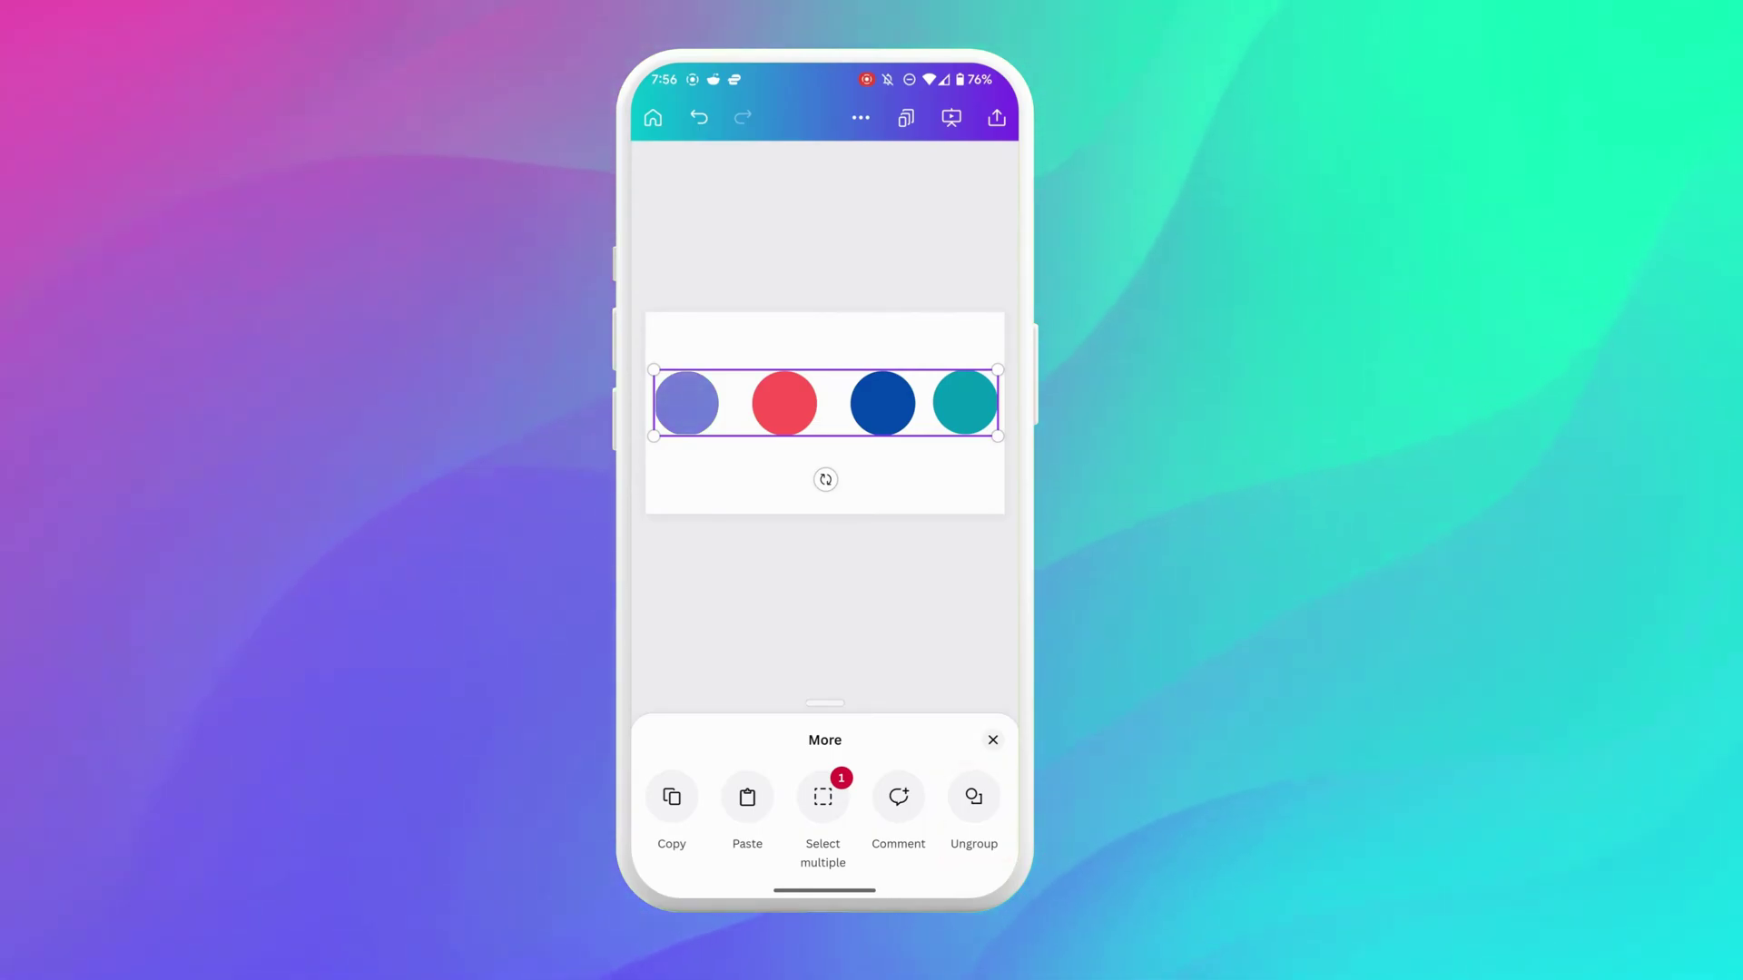
click(973, 797)
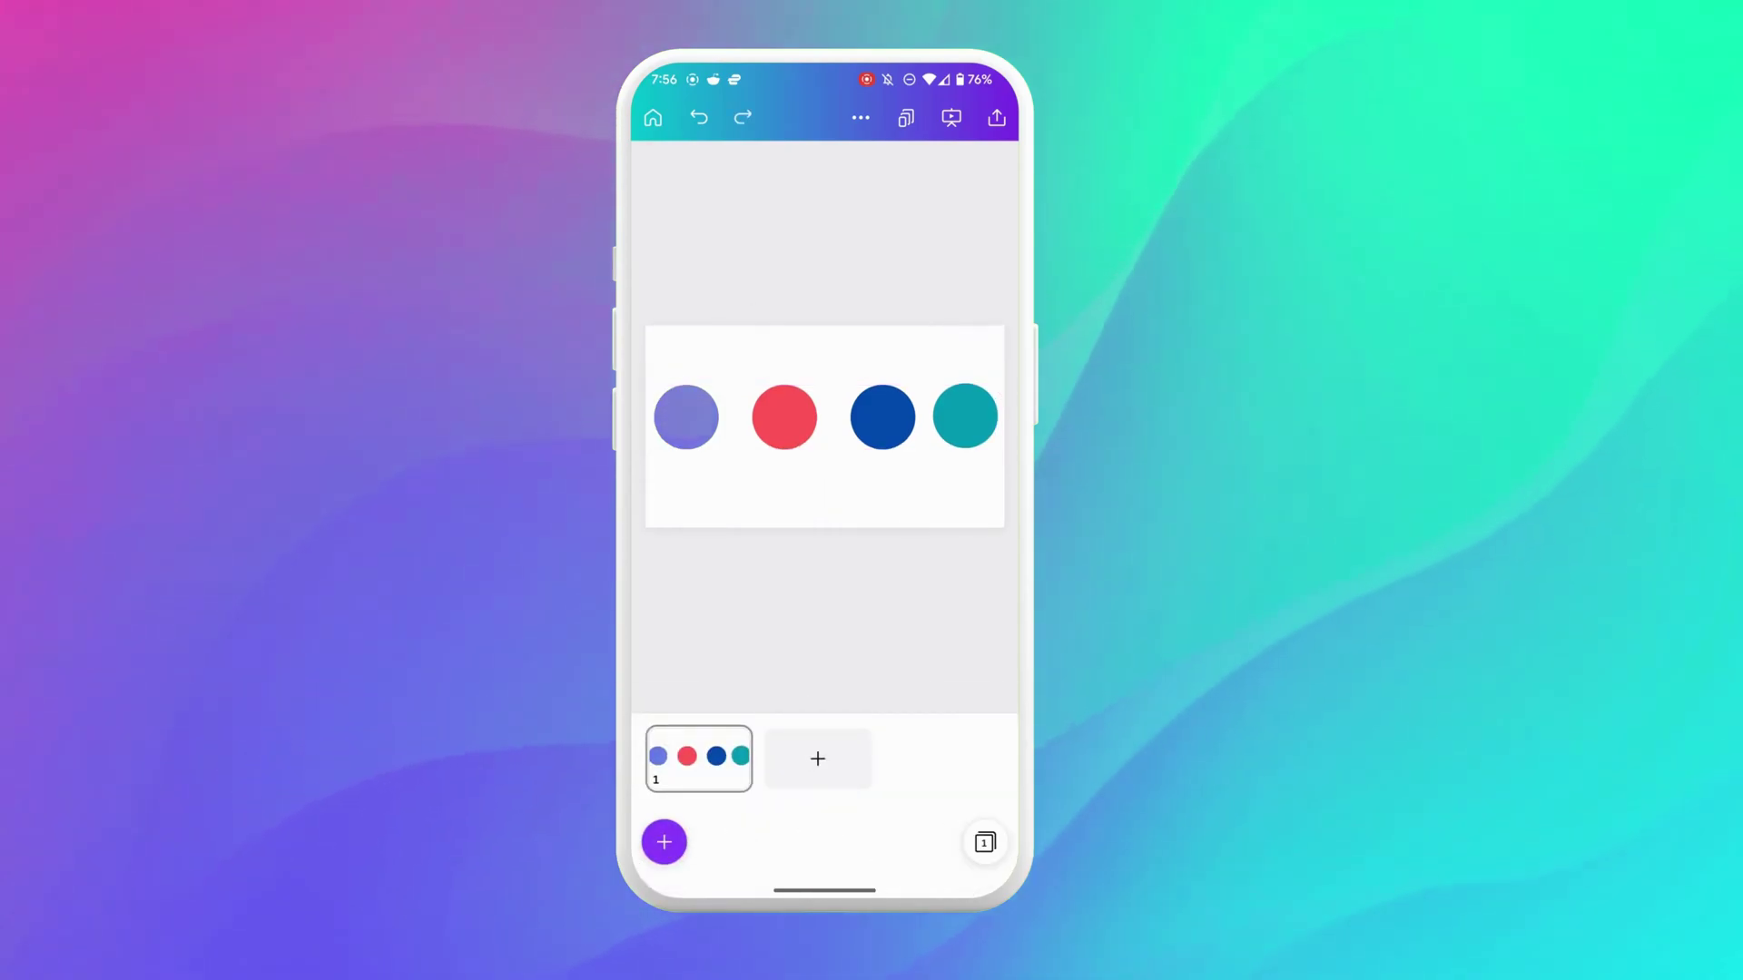
Step: Shrink the circle group slightly using its top-right corner handle, then deselect it
click(901, 413)
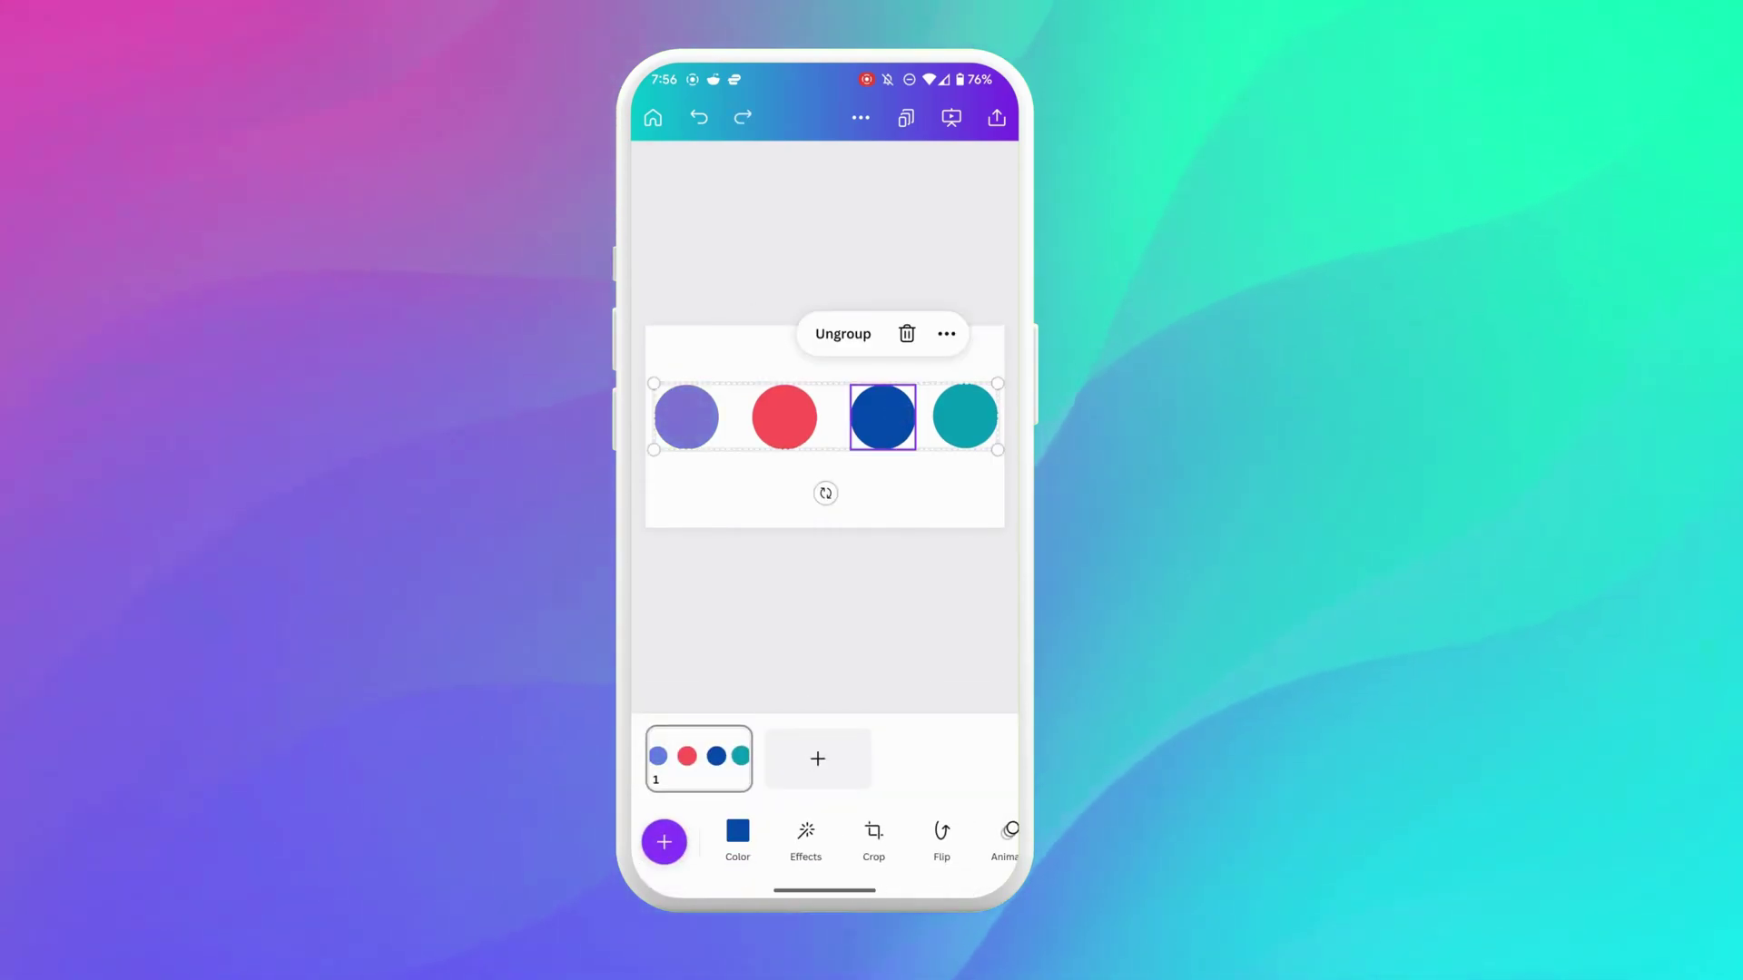
mouse_move(998, 383)
mouse_down()
mouse_move(907, 393)
mouse_move(984, 386)
mouse_up()
click(924, 611)
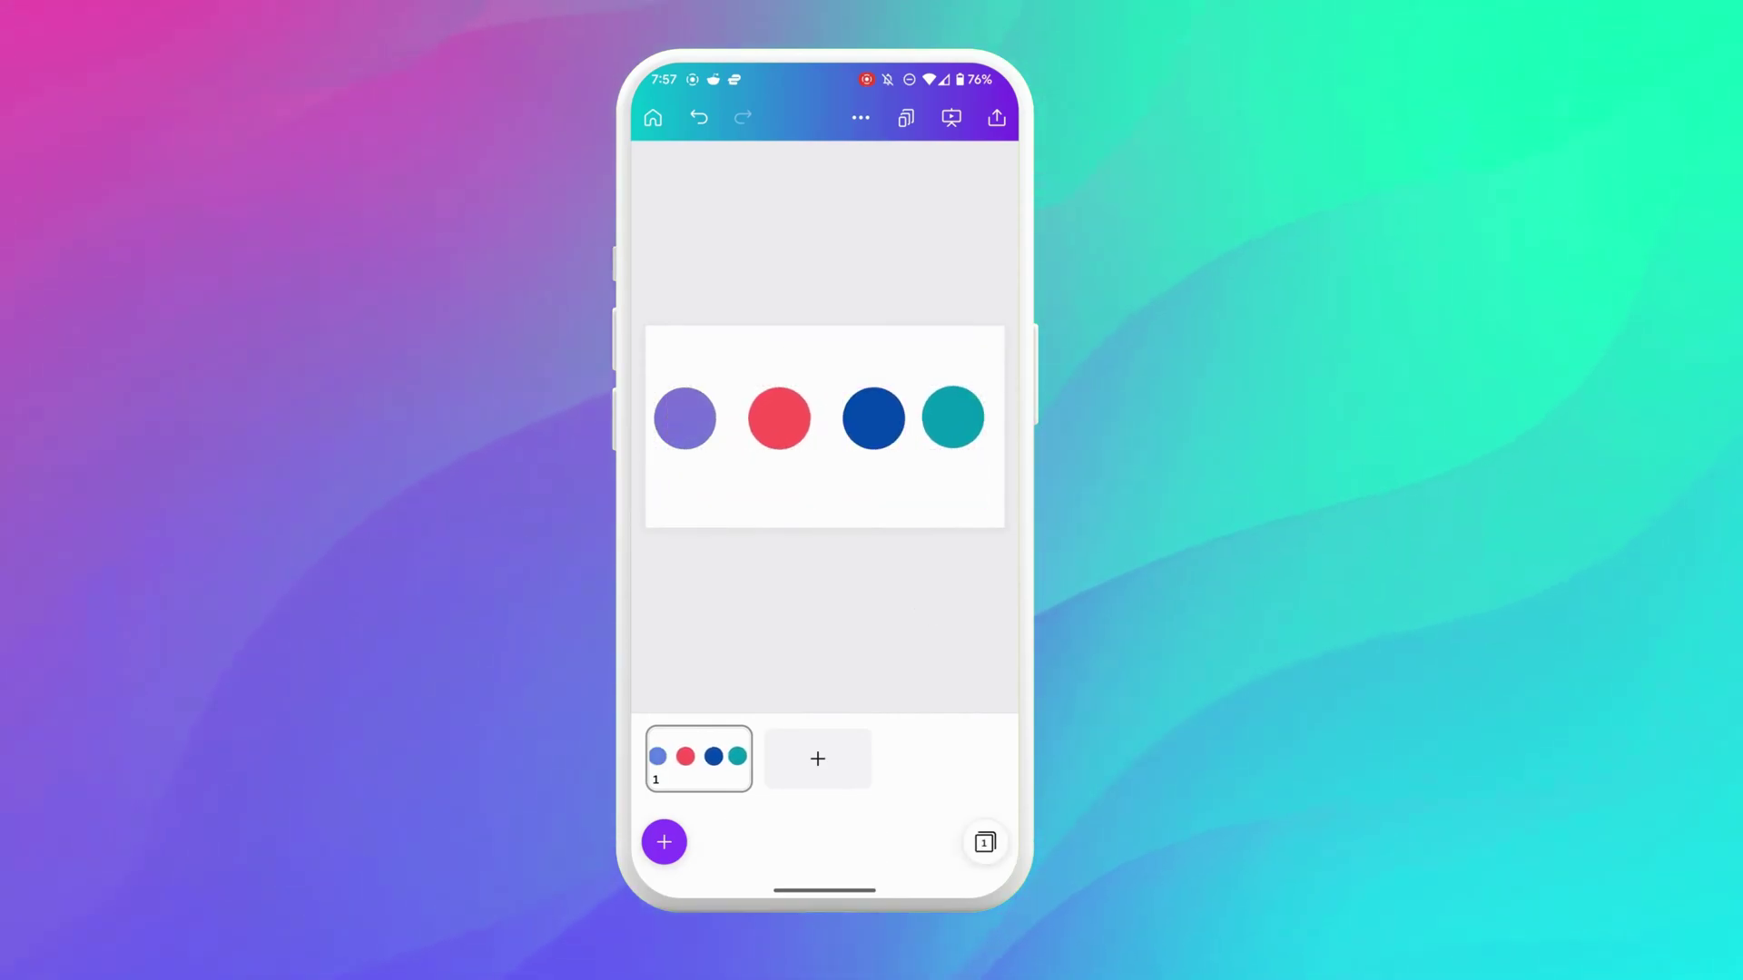